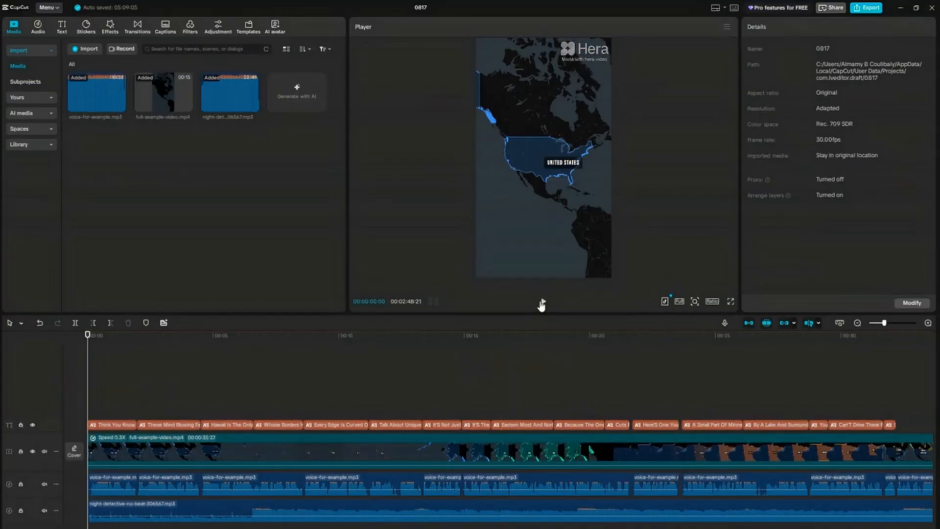
Play the 0817 project's map video in the player.
click(543, 302)
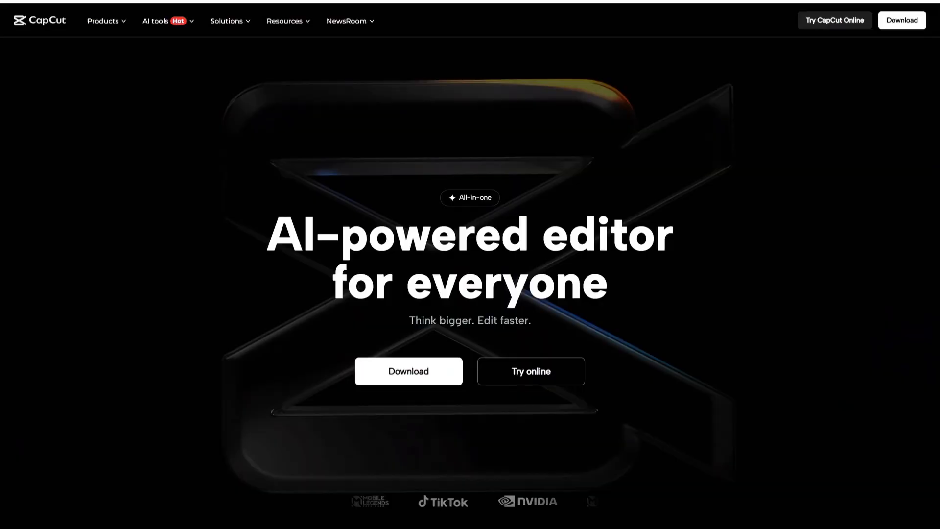
Switch to the CapCut website and download the editor.
scroll(402, 455, down, 1)
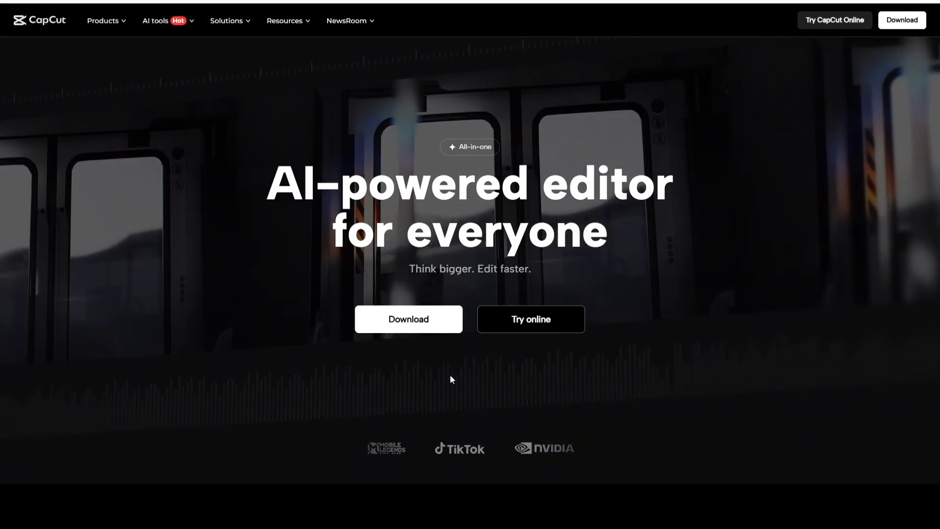
click(422, 318)
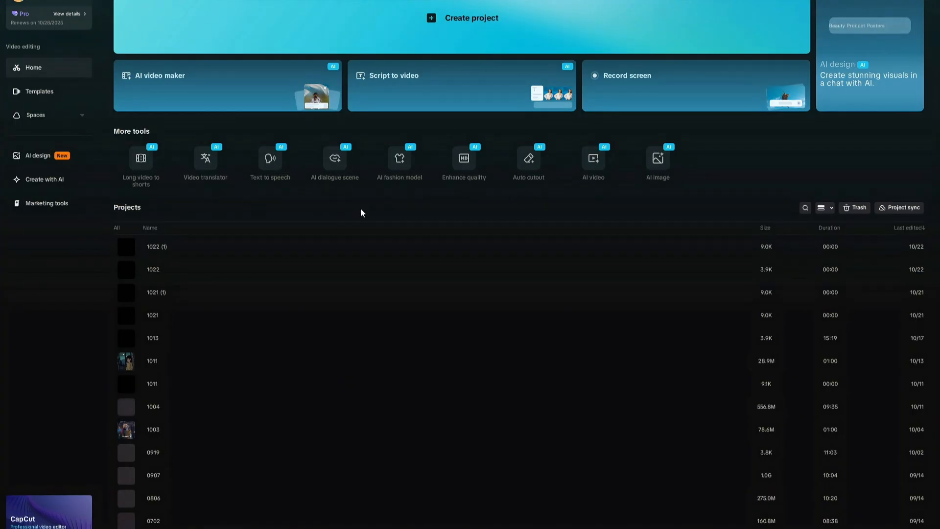
Start an AI dialogue scene and upload "Image Oct 21, 2025, 08_20_45 AM.png" as the character photo.
click(334, 158)
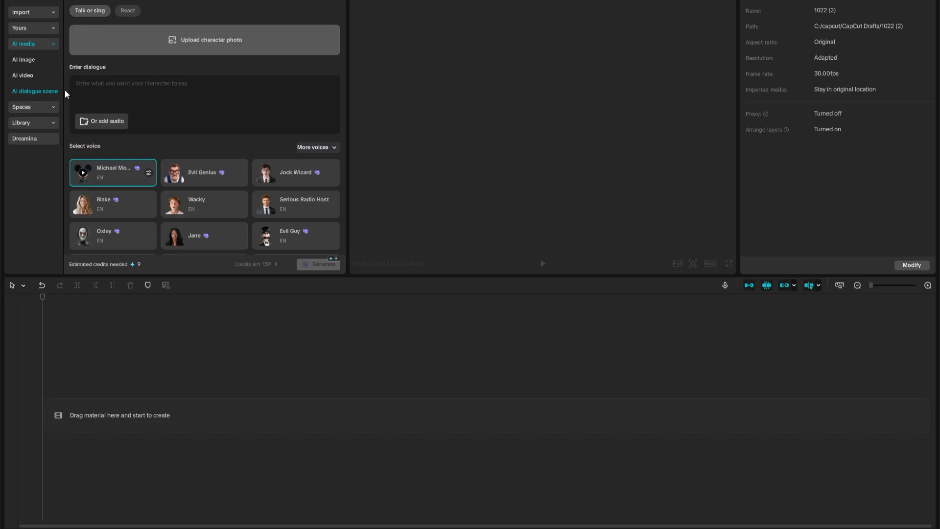
click(187, 49)
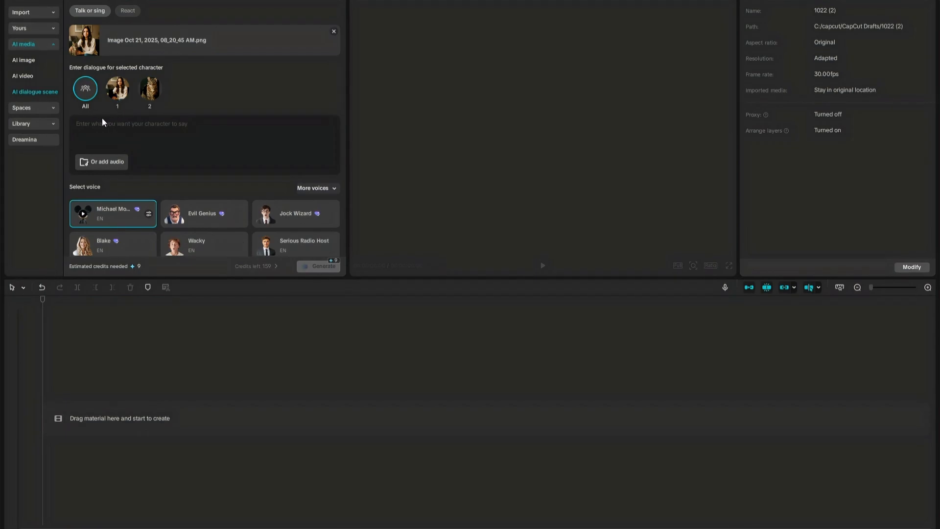
Give character 1, the woman, the dialogue "This is Leo. He's my best friend.".
click(113, 94)
click(152, 93)
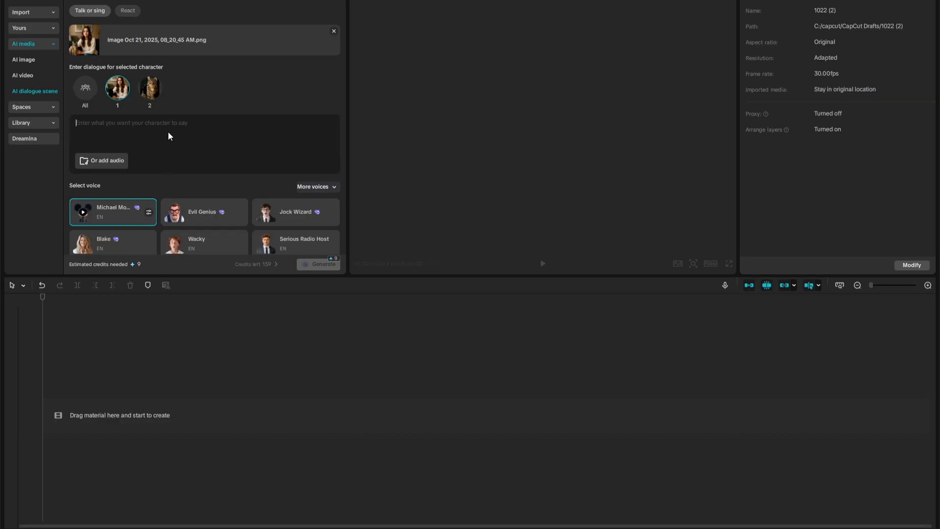
text(This is Leo. He's my best friend.)
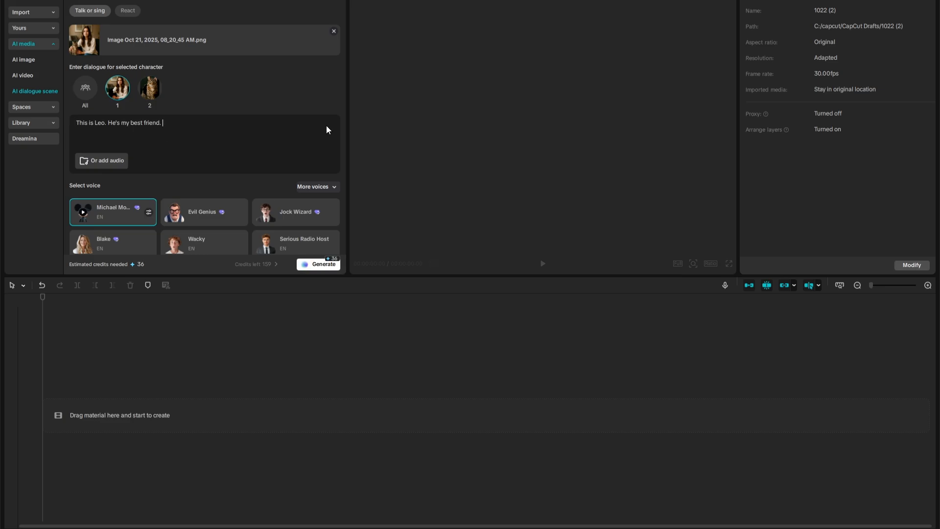
Choose the Blake voice from the Trending text-to-speech voices for the woman's dialogue.
scroll(327, 129, down, 2)
scroll(227, 173, down, 1)
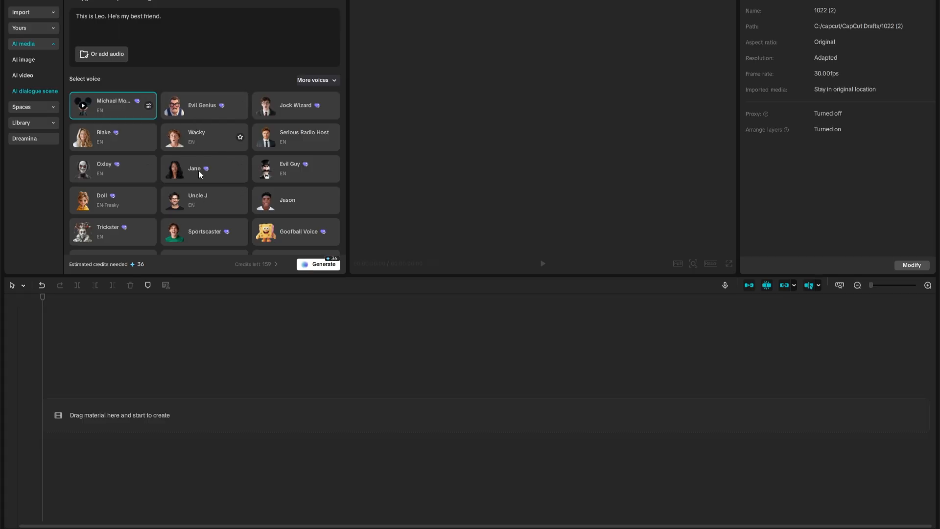
scroll(226, 172, down, 1)
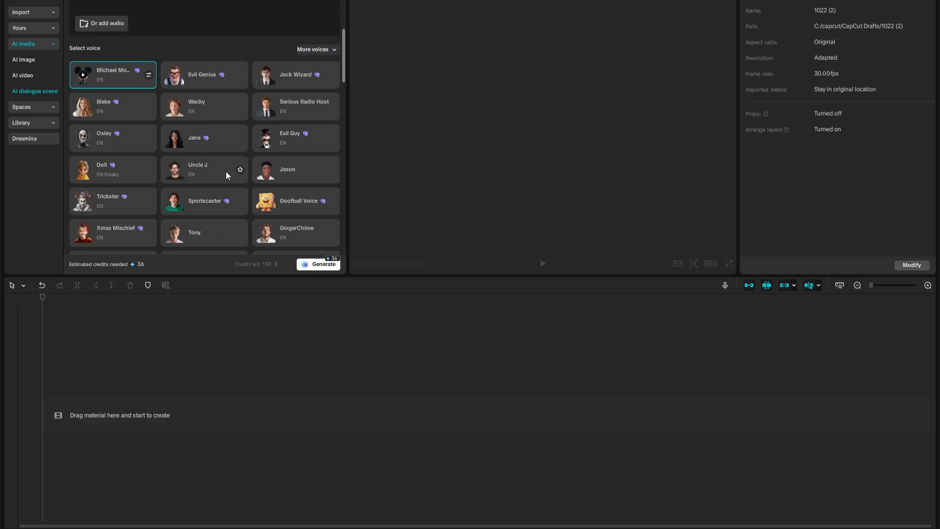
scroll(226, 171, up, 1)
scroll(225, 171, up, 2)
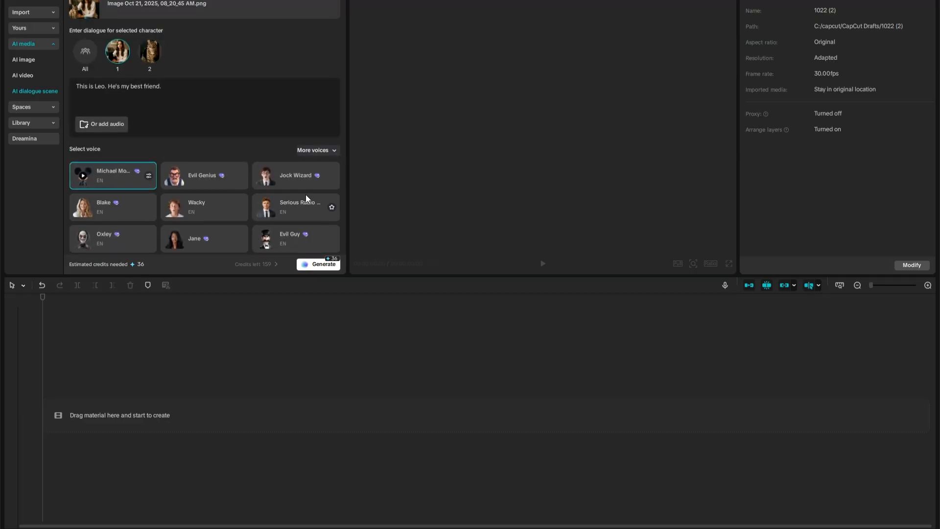
click(317, 155)
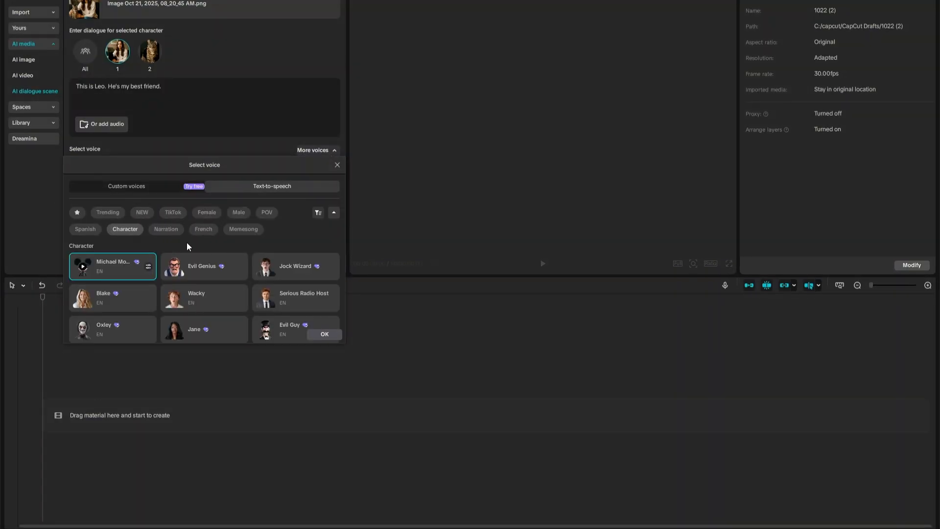
click(109, 213)
scroll(262, 294, down, 3)
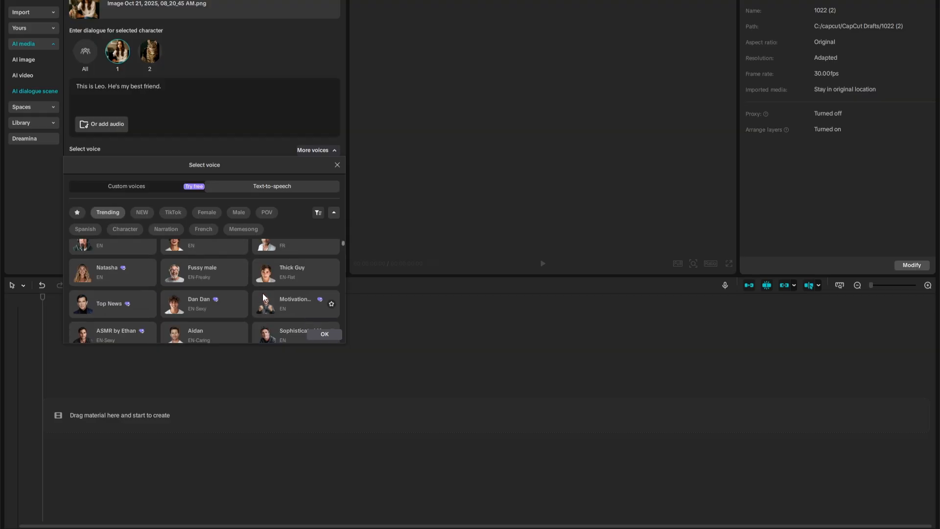
scroll(263, 294, down, 5)
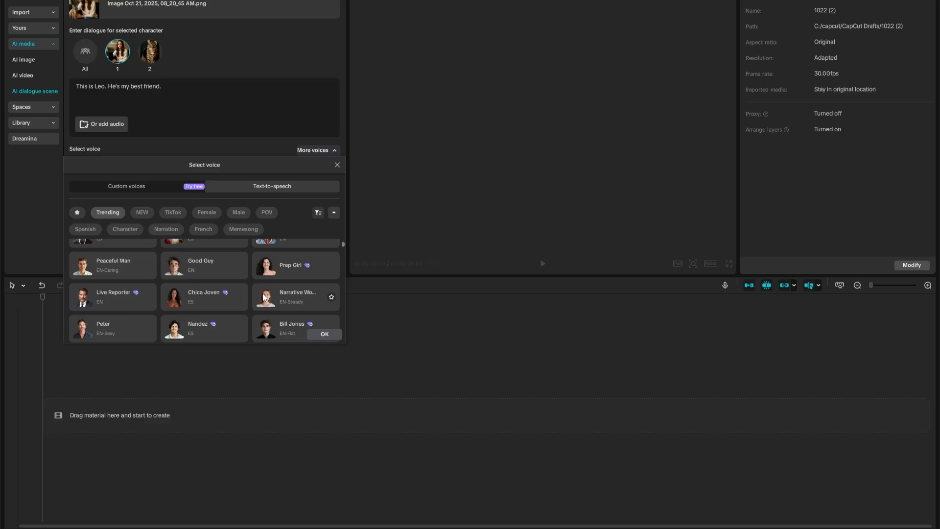
scroll(263, 297, down, 3)
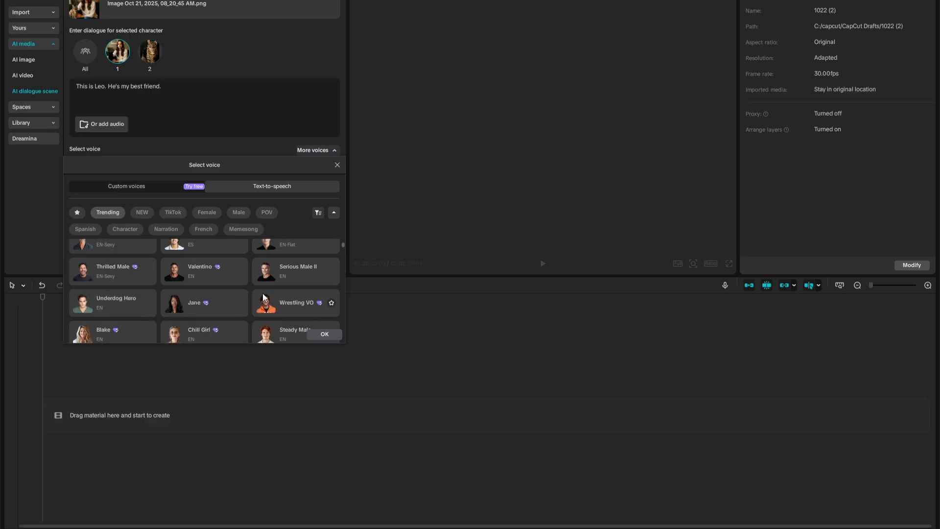
scroll(263, 296, down, 1)
scroll(263, 297, down, 2)
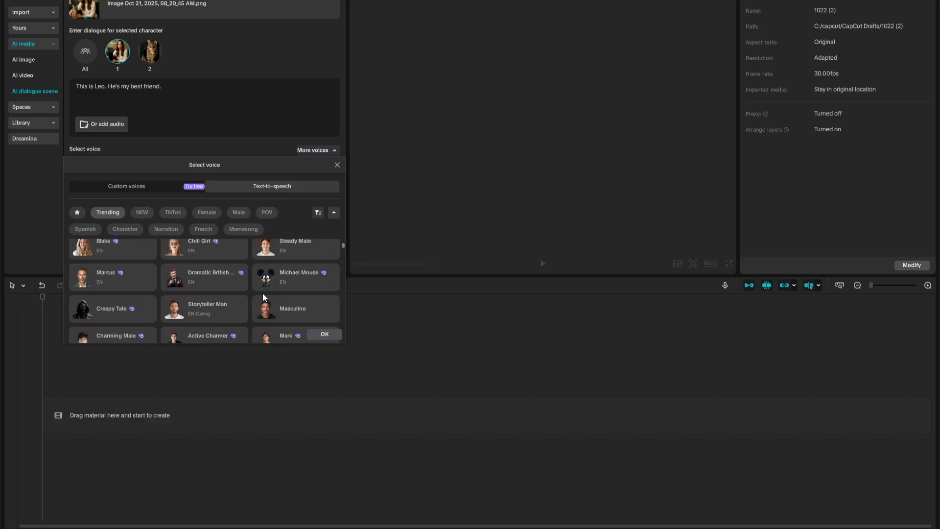
scroll(263, 297, up, 2)
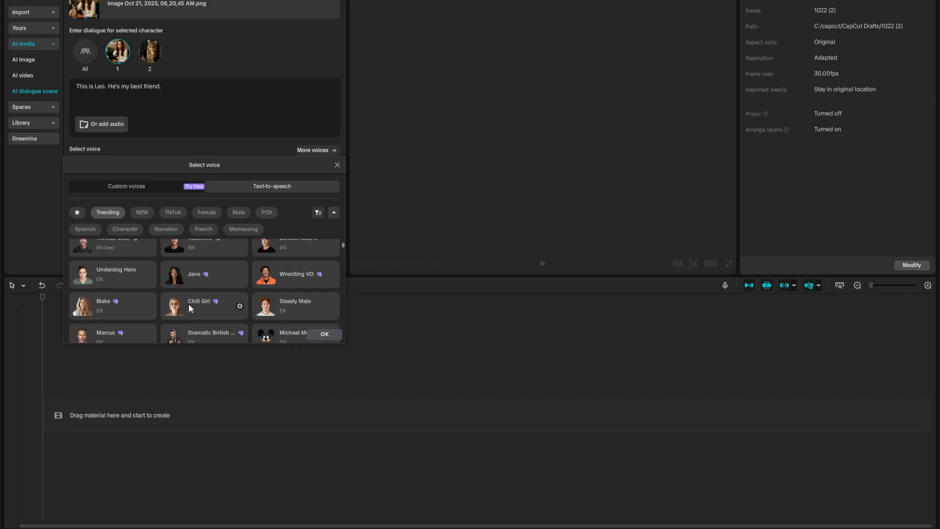
click(129, 316)
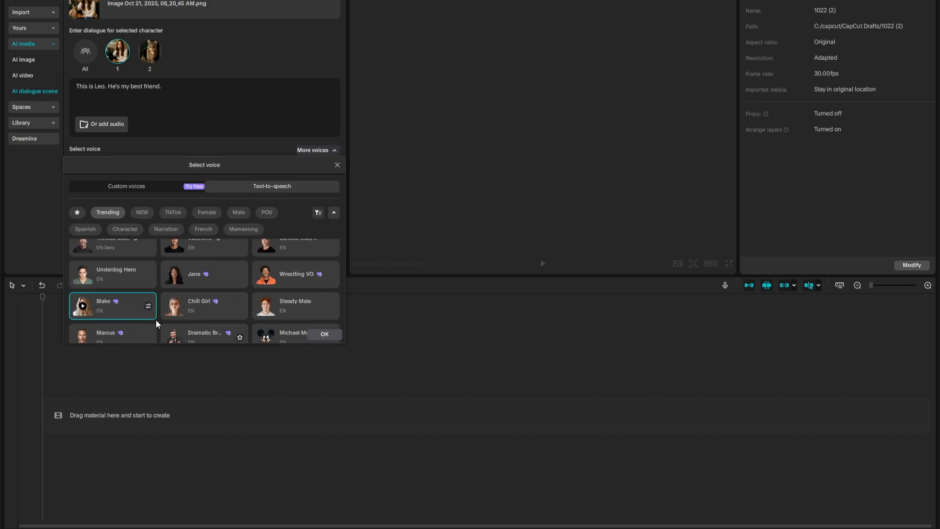
click(332, 338)
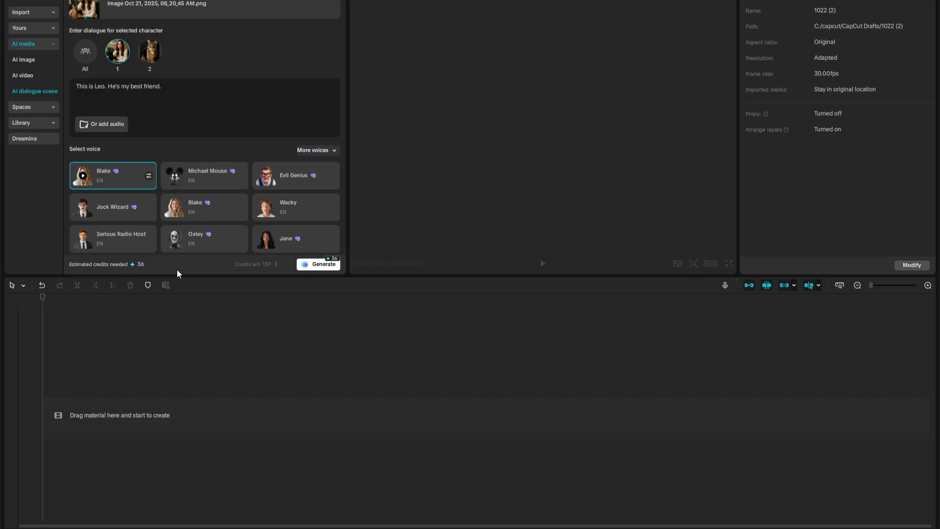
Generate the AI dialogue scene and play back the resulting clip of the woman with the cat.
click(317, 266)
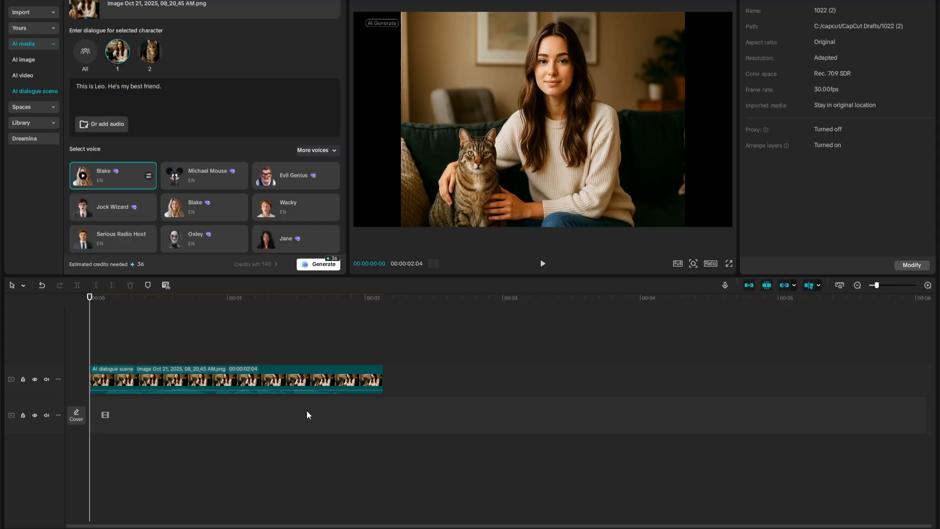
click(543, 265)
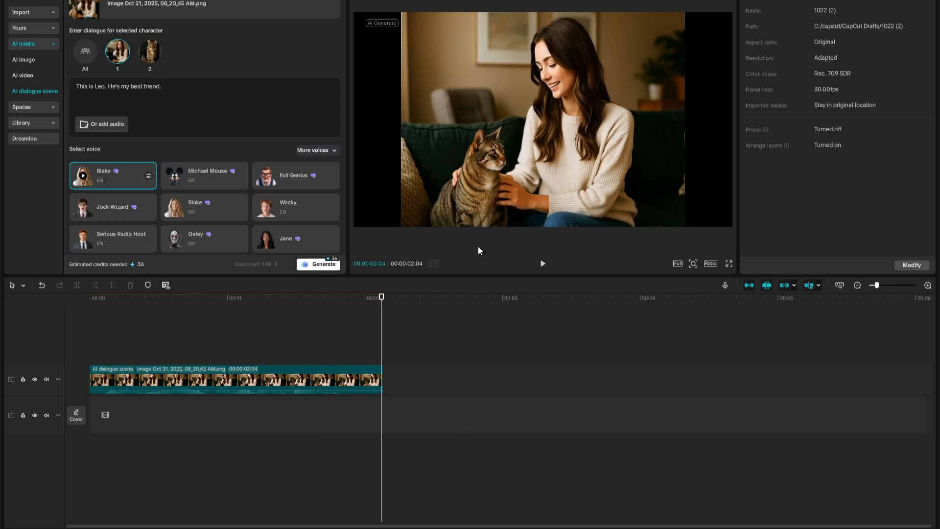
click(543, 263)
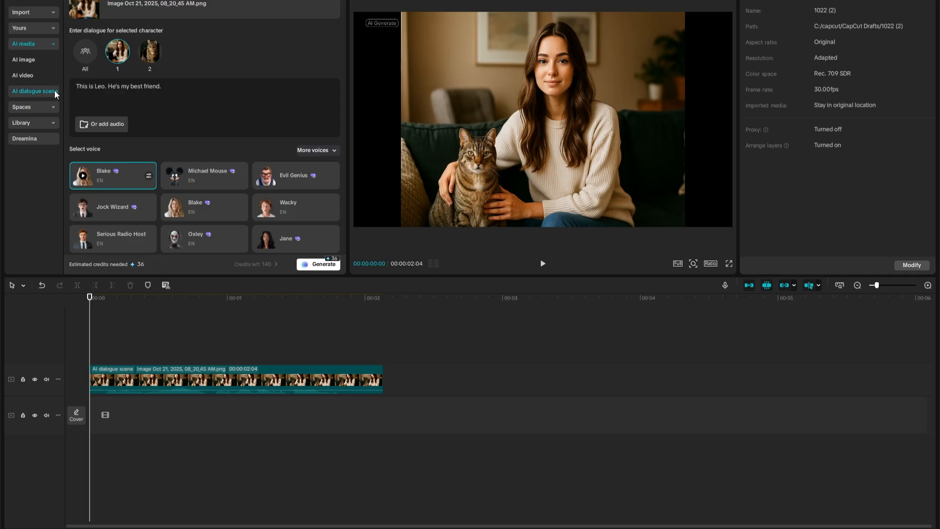
Enter an AI image prompt for a realistic photo of a woman in her early 30s in a denim jacket before a softly blurred, sunlit cityscape.
click(33, 60)
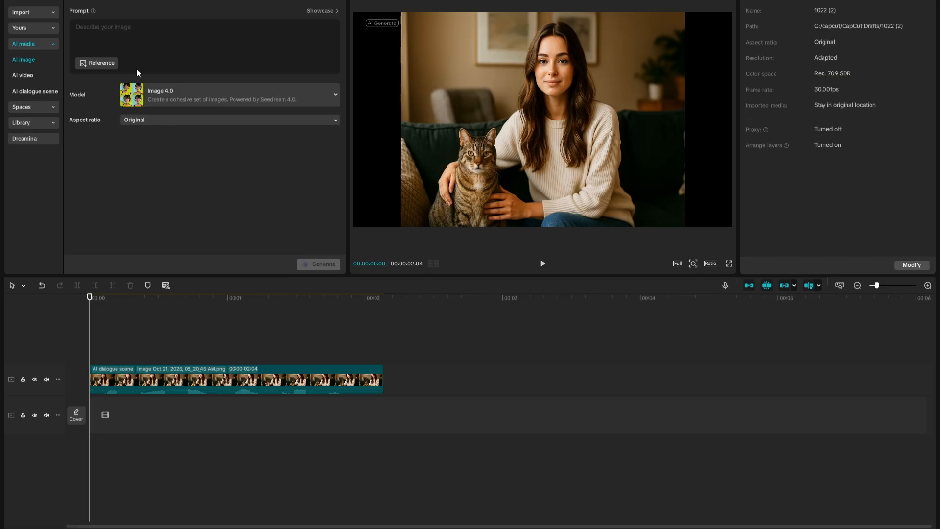
click(171, 43)
text(A realistic photo of a woman in her early 30s, centered in the frame, captured from the shoulders up, facing slightly to the right. She has long wavy brown hair, a warm smile, and a confident expression. She's wearing a light denim jacket over a white blouse. The background features a softly blurred cityscape with gentle sunlight, creating a bright and modern atmosphere.)
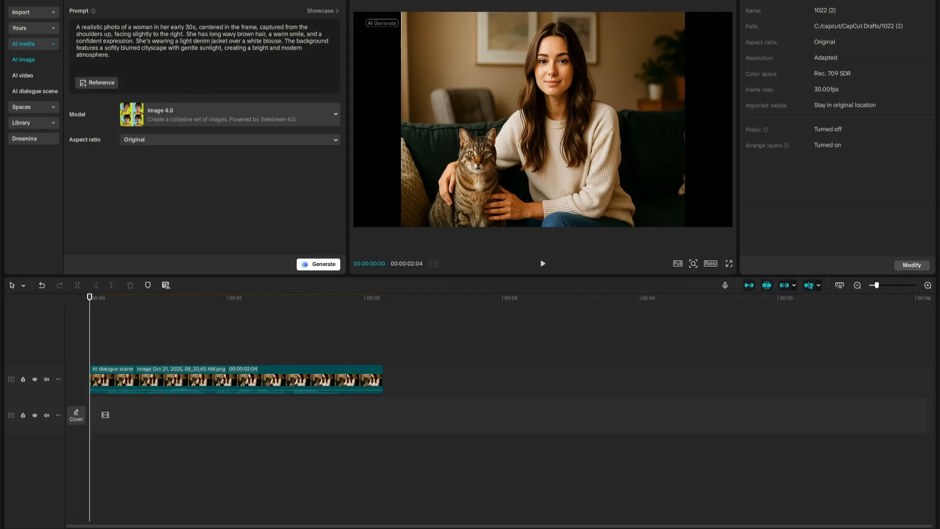
Generate the AI image with the Image 2.0 Pro model and a 16:9 aspect ratio.
click(213, 119)
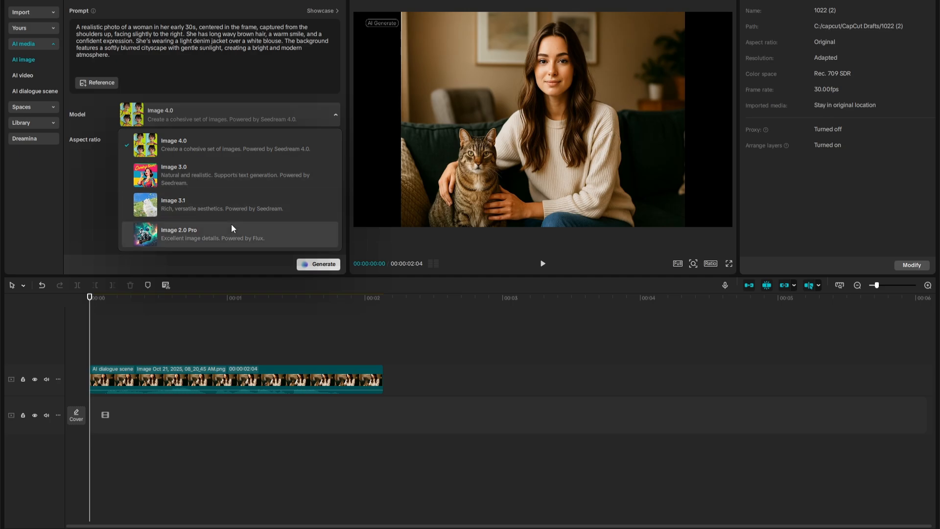
click(197, 234)
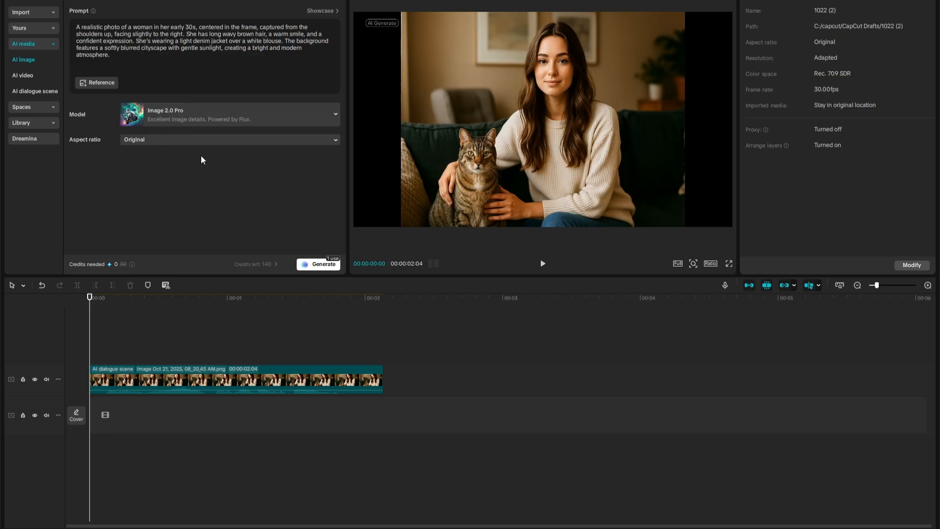
click(208, 143)
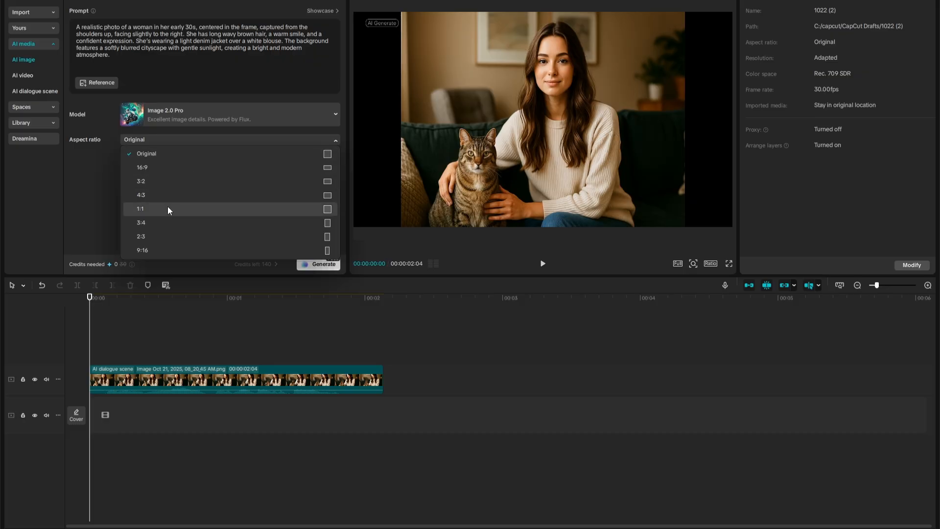
click(164, 168)
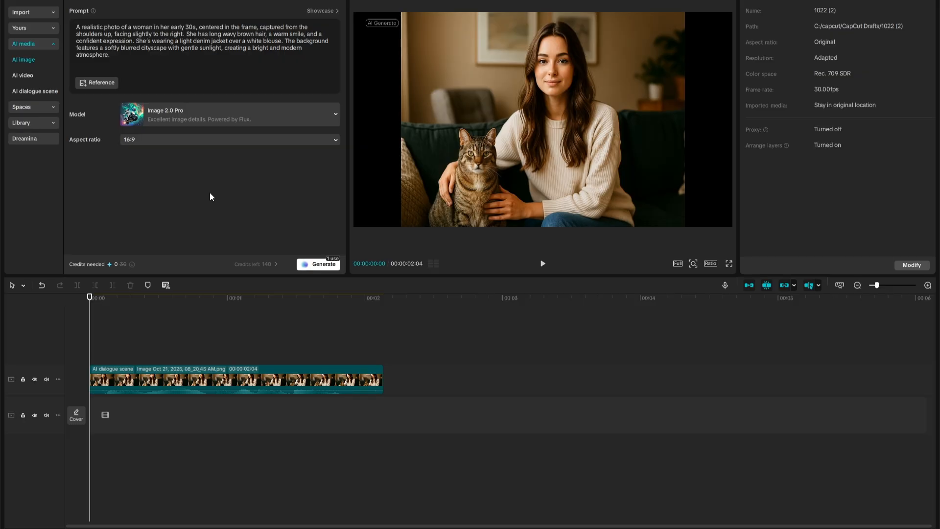
click(321, 265)
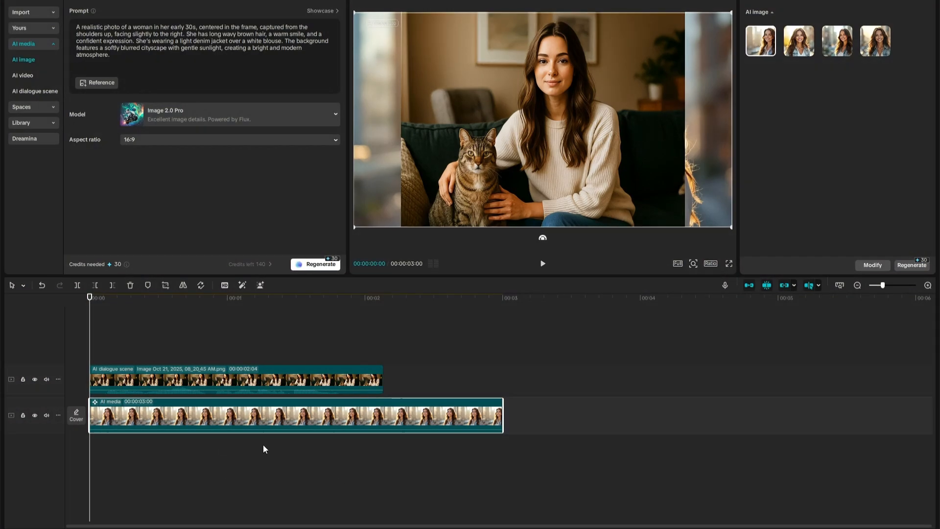
Move the AI image clip to a track above the dialogue scene, compare the generated variants and choose the second one.
drag(236, 407, 236, 333)
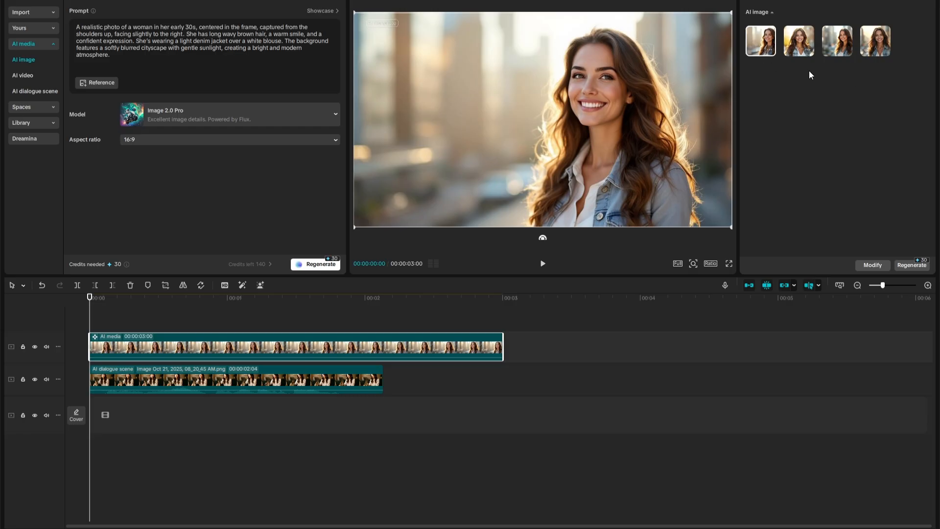
click(800, 42)
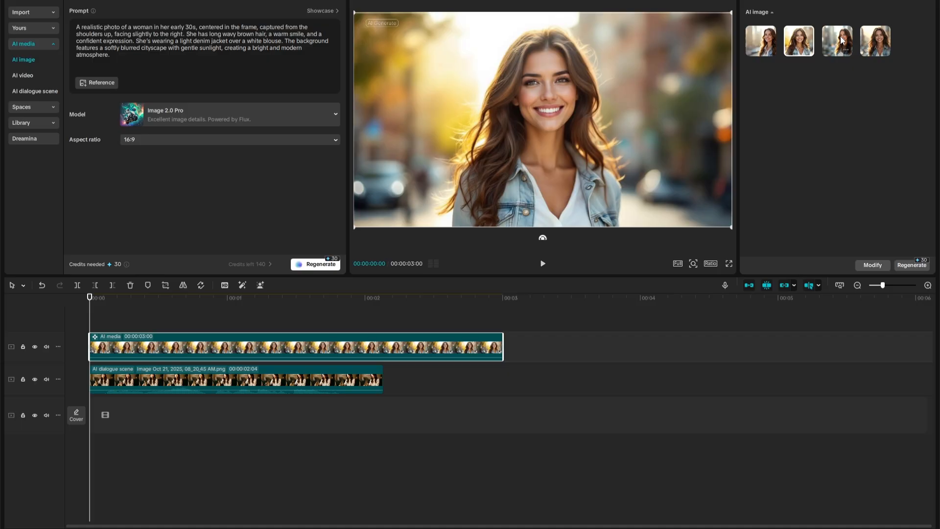
click(842, 40)
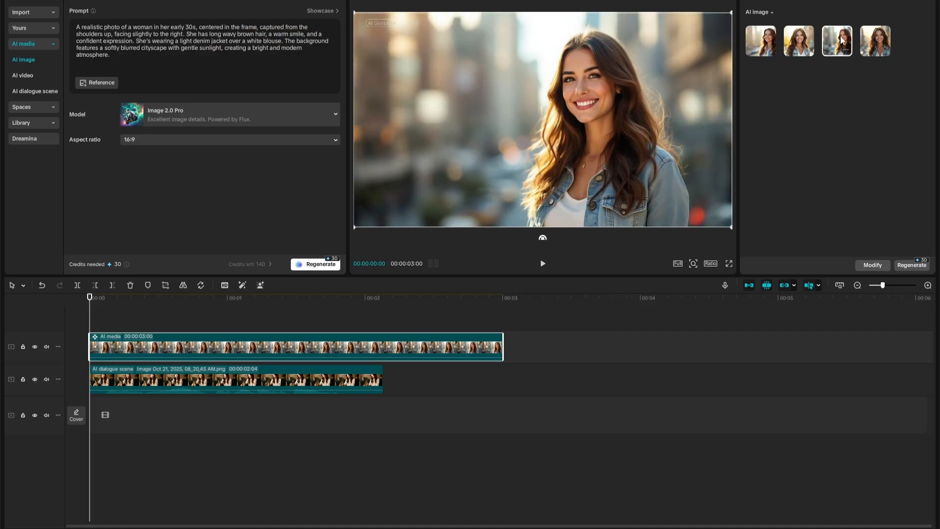
click(877, 38)
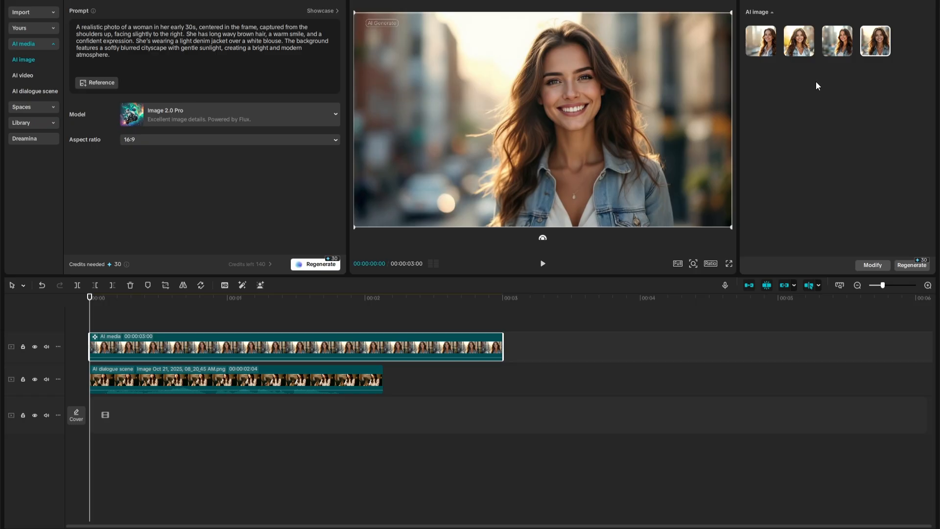
click(799, 42)
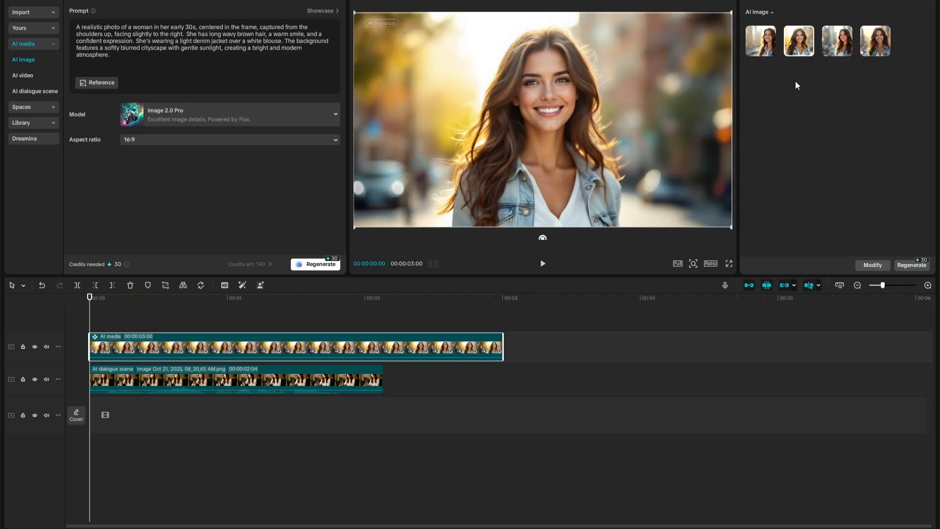
Download the second variant of the generated woman's portrait.
right_click(810, 50)
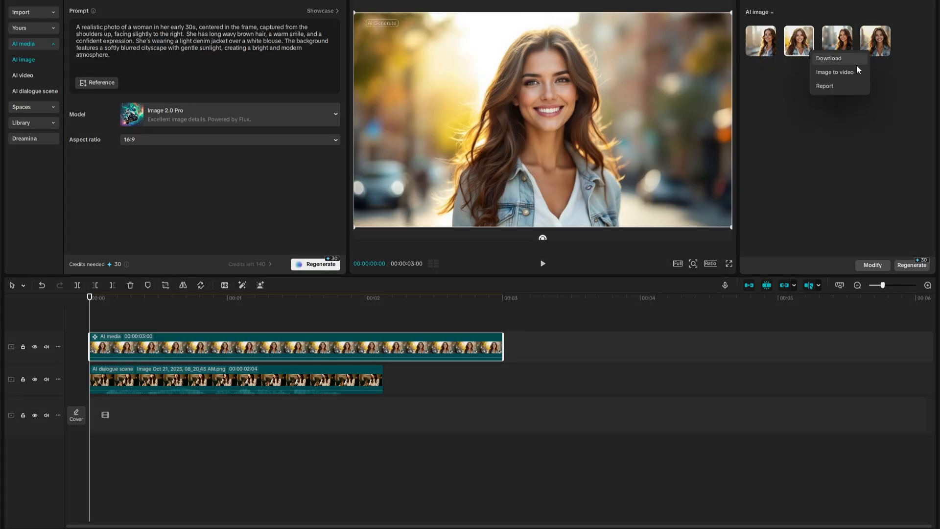
click(828, 58)
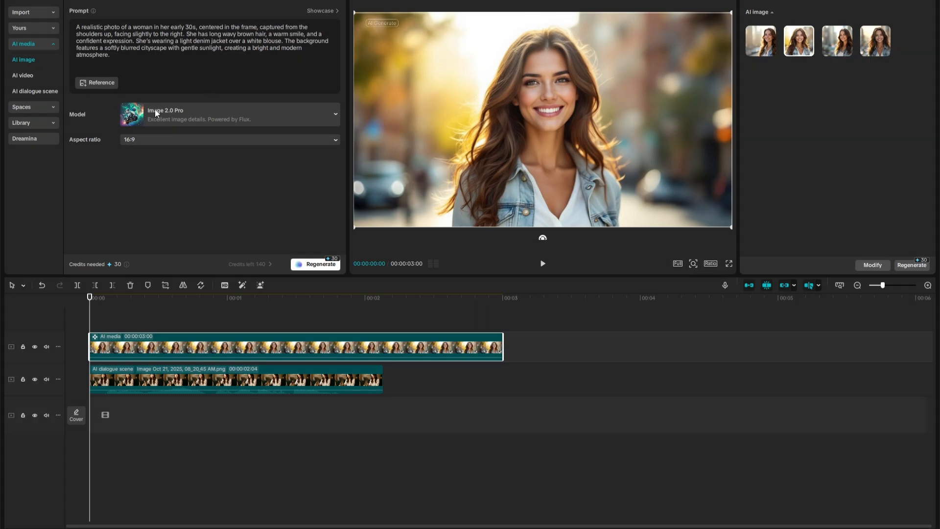
Replace the AI dialogue scene's photo with the downloaded woman's portrait and enter her self-introduction about creativity, travel and helping others find inspiration online.
click(31, 92)
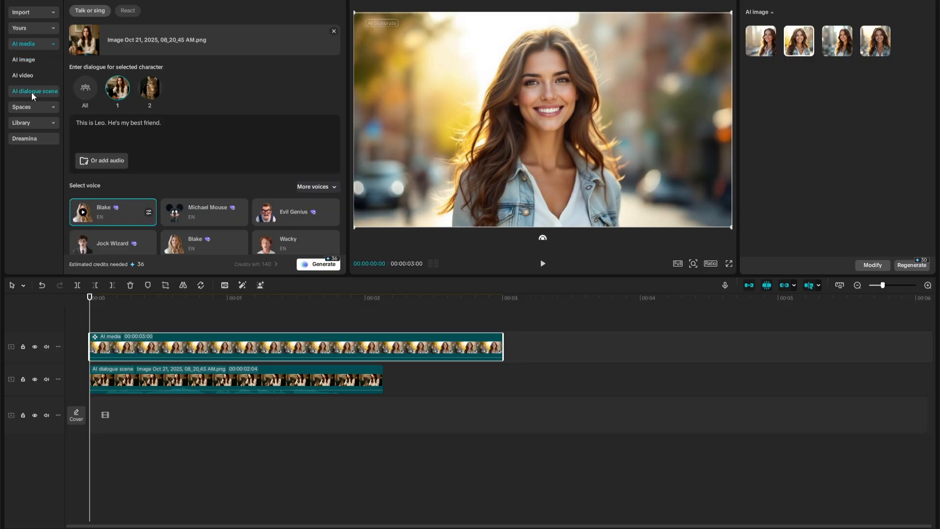
click(334, 32)
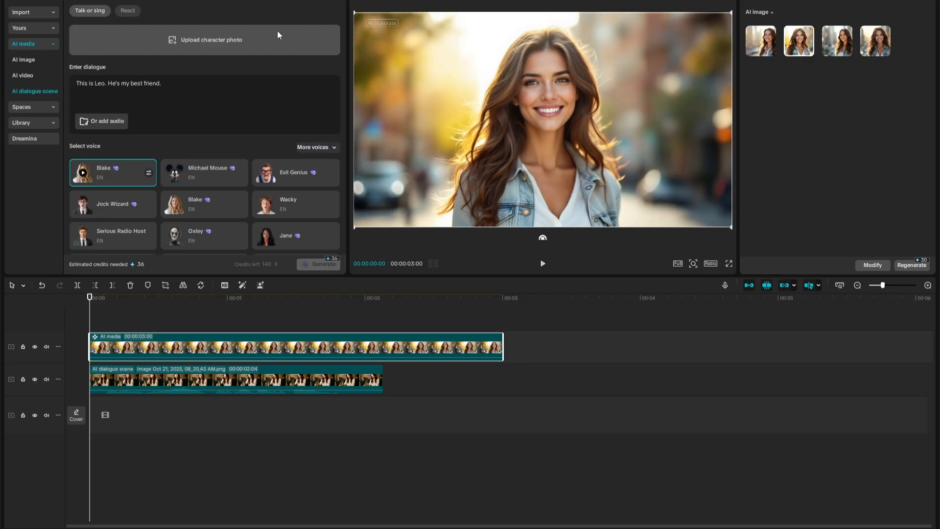
click(194, 40)
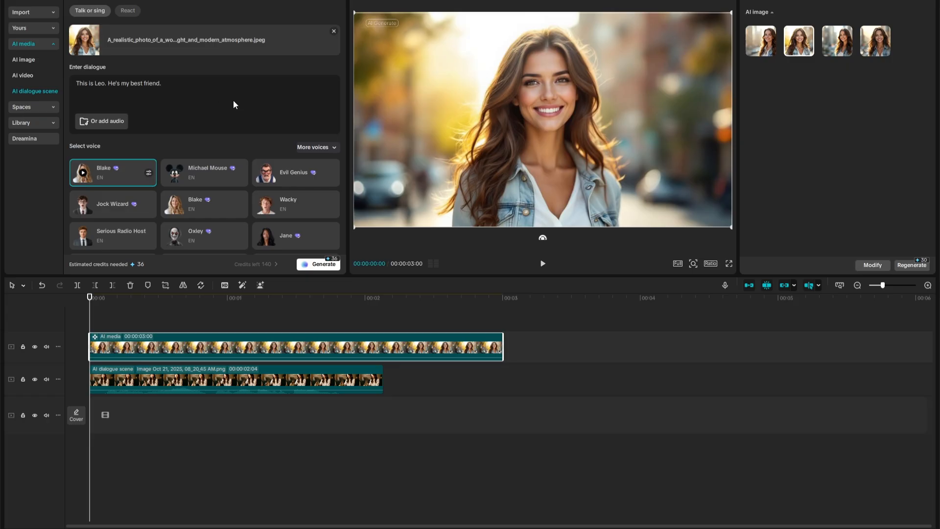
drag(233, 100, 60, 84)
text(Hey, I'm Alicia. I'm passionate about creativity, travel, and helping others find inspiration online.)
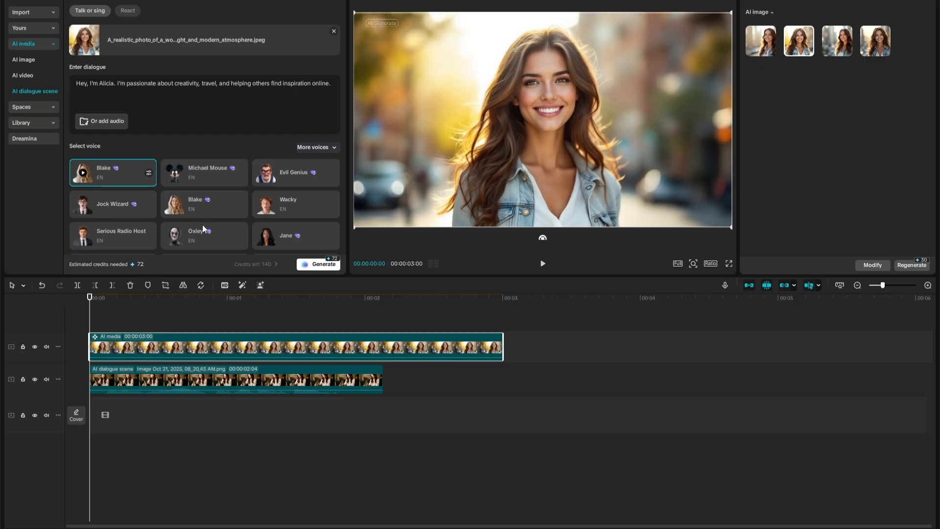
Choose the Aria voice for the woman's dialogue and generate the dialogue scene.
scroll(248, 174, down, 4)
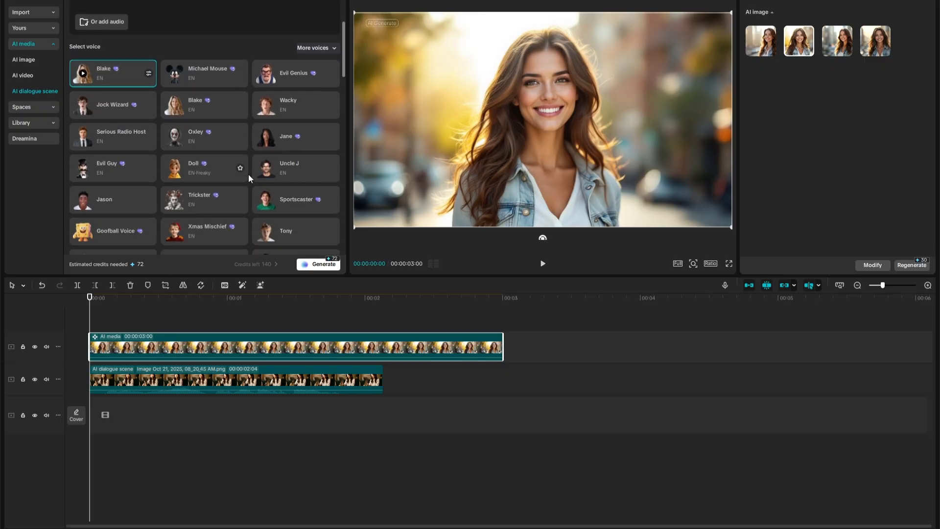
scroll(248, 174, down, 3)
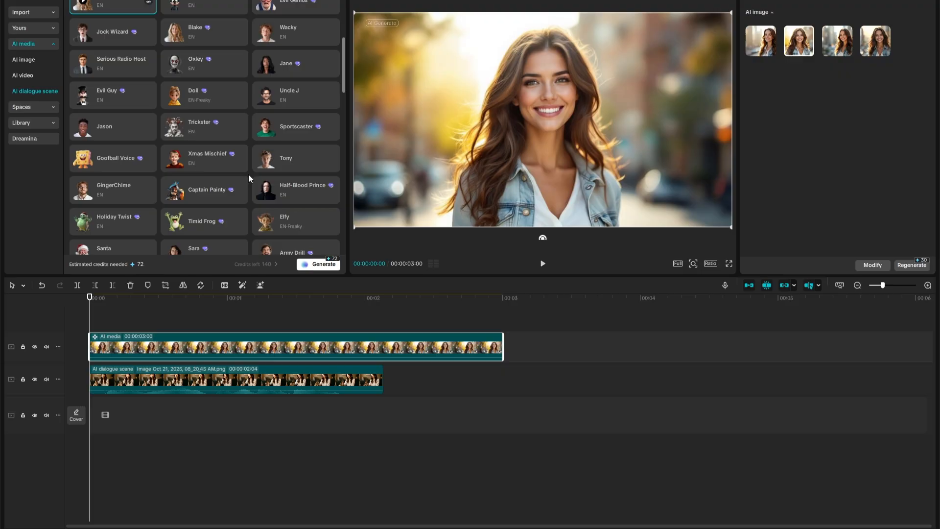
scroll(248, 174, down, 10)
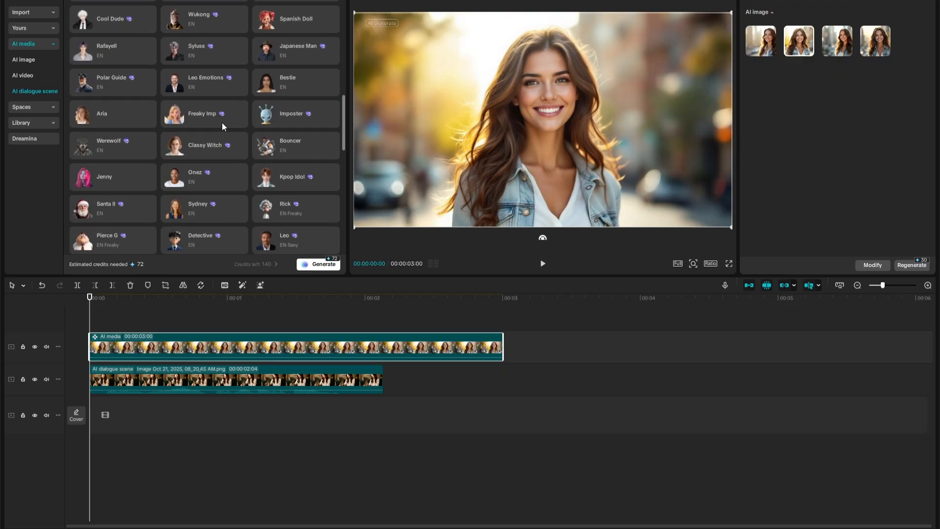
click(104, 107)
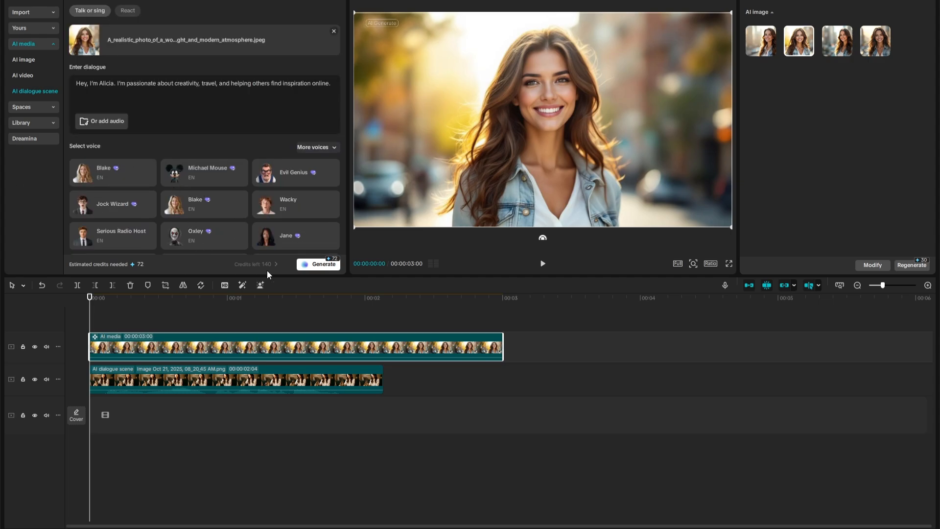
click(314, 264)
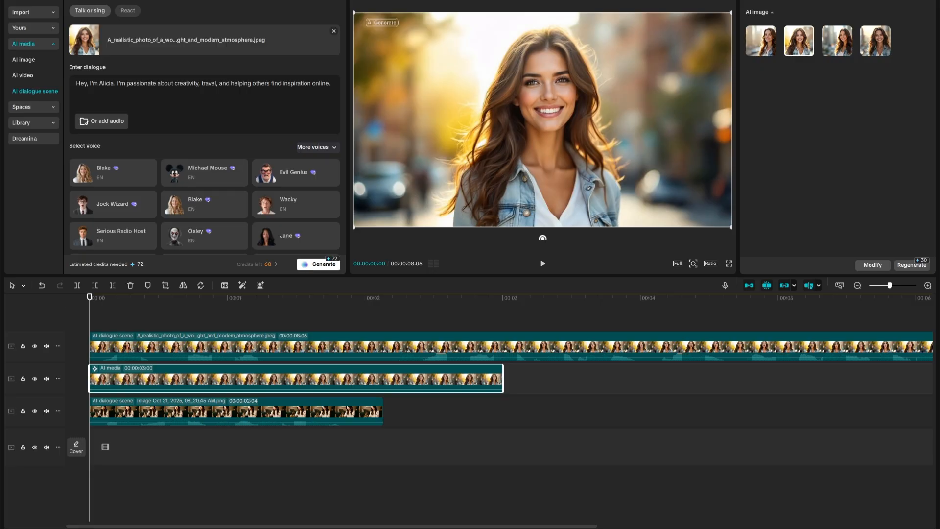
Place the new dialogue scene clip directly after the AI portrait clip on the same track and play it from its start.
drag(128, 338, 330, 342)
click(190, 342)
drag(141, 338, 220, 346)
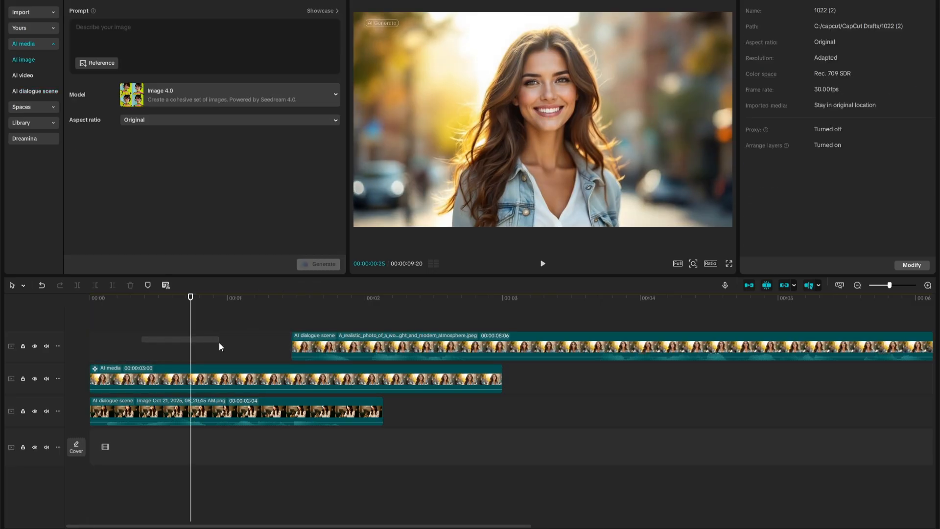
drag(365, 337, 575, 367)
click(502, 299)
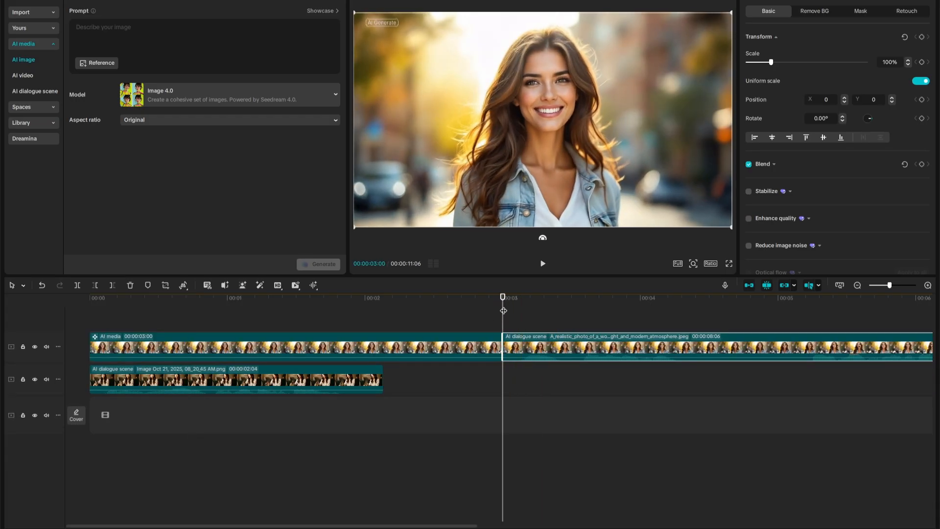
click(543, 263)
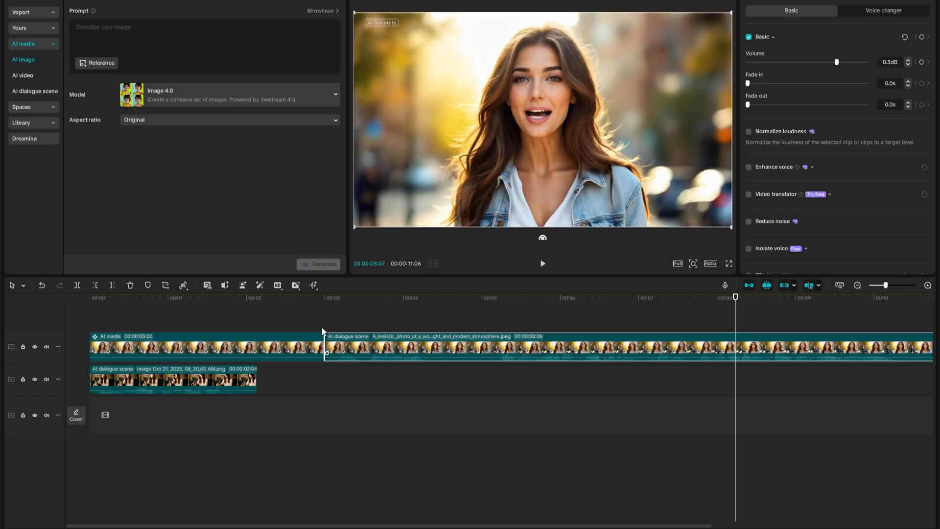
Set up an image-to-video AI generation with the photo "Image Oct 22, 2025, 08_14_04 AM.png" as its source.
click(20, 71)
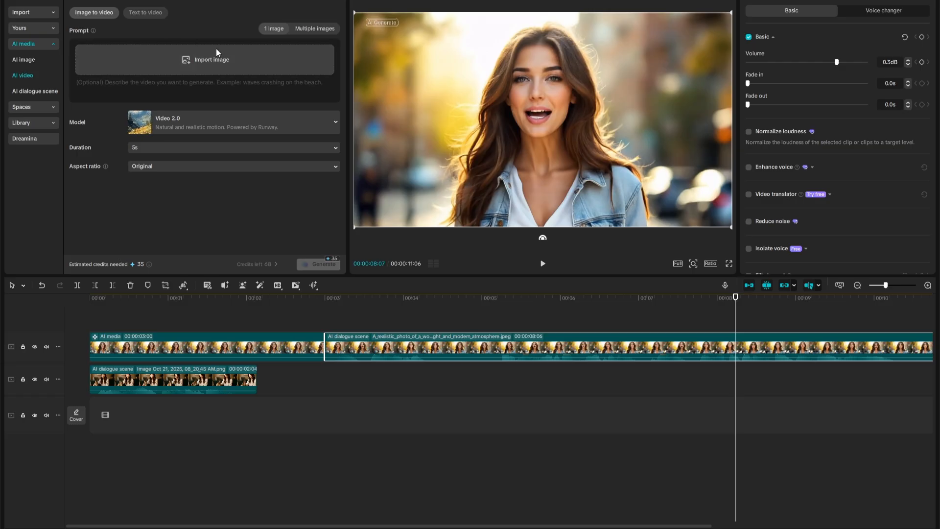
click(143, 12)
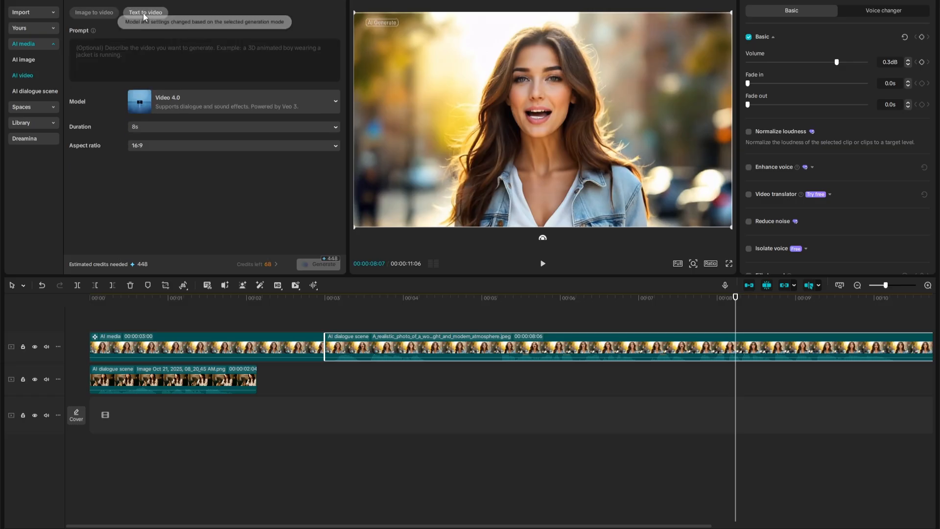
click(91, 14)
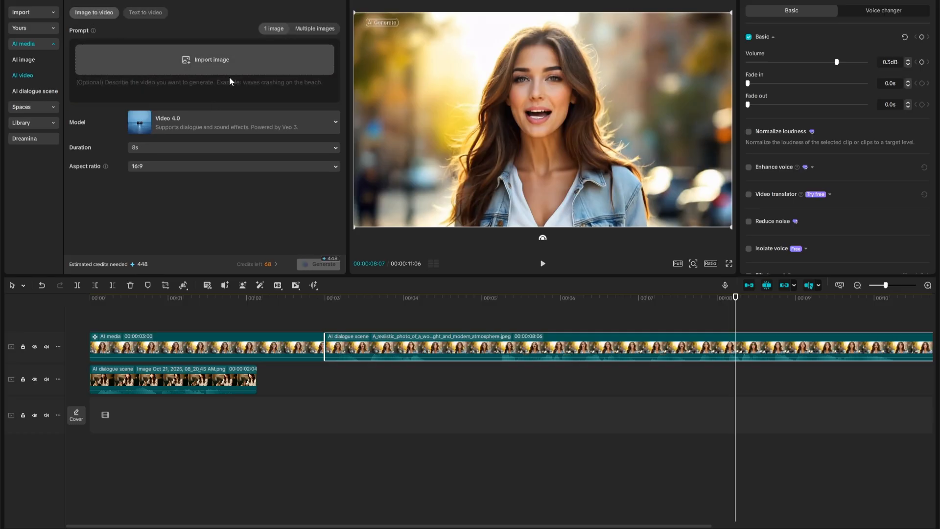
click(208, 59)
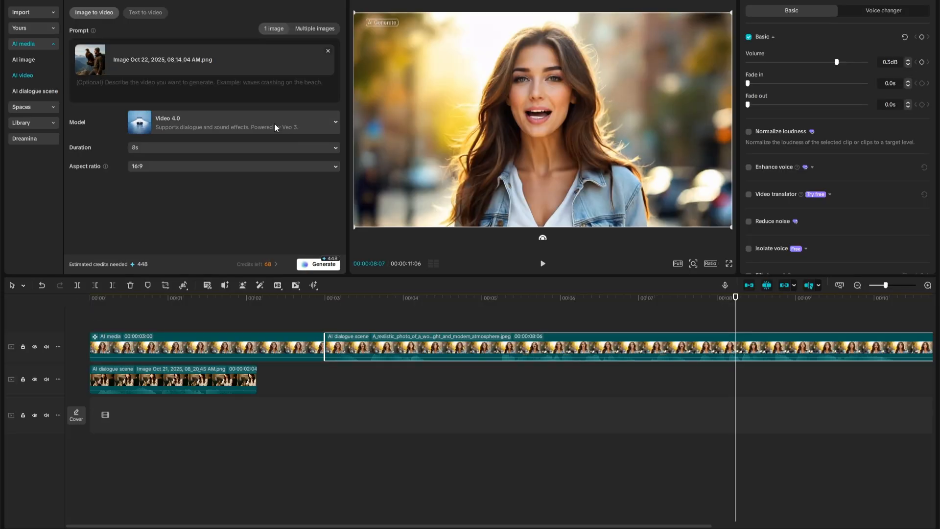
Generate the AI video with the Video 2.0 model, a 5s duration and a 16:9 aspect ratio.
click(287, 125)
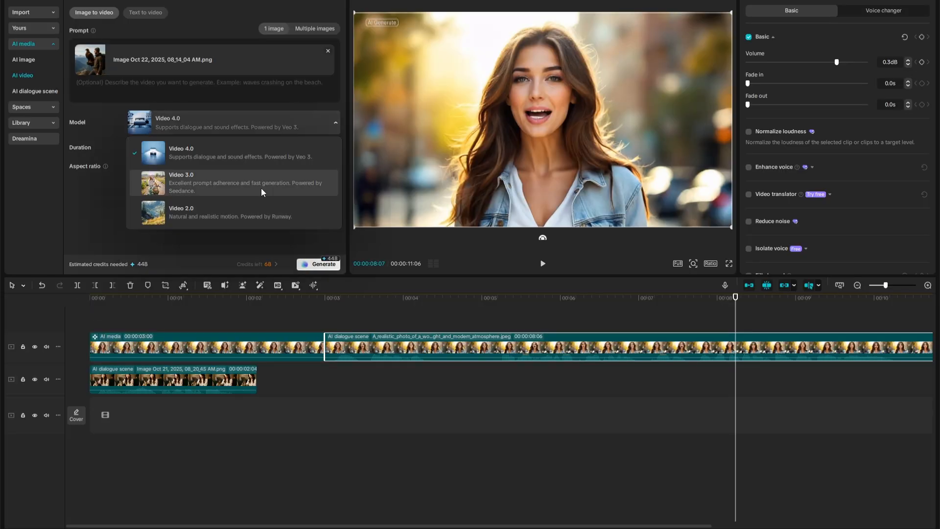
click(221, 206)
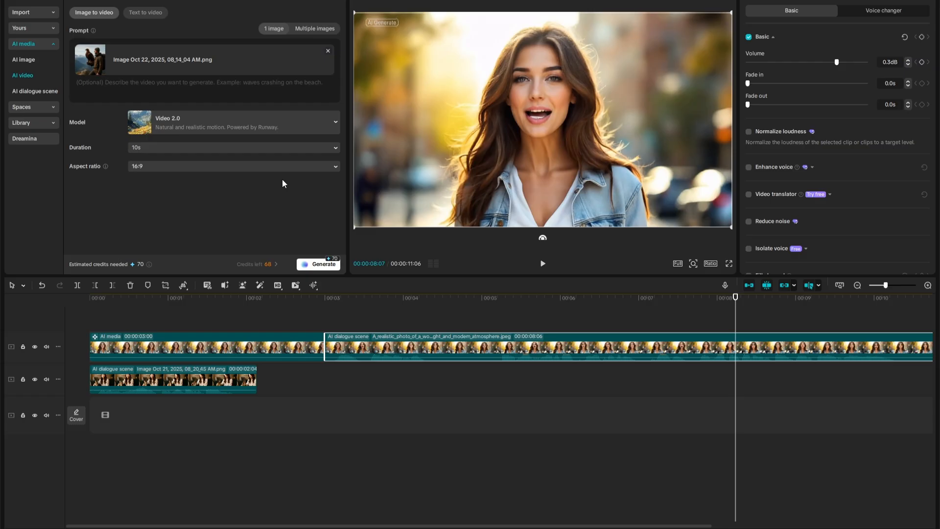
click(284, 149)
click(201, 163)
click(238, 170)
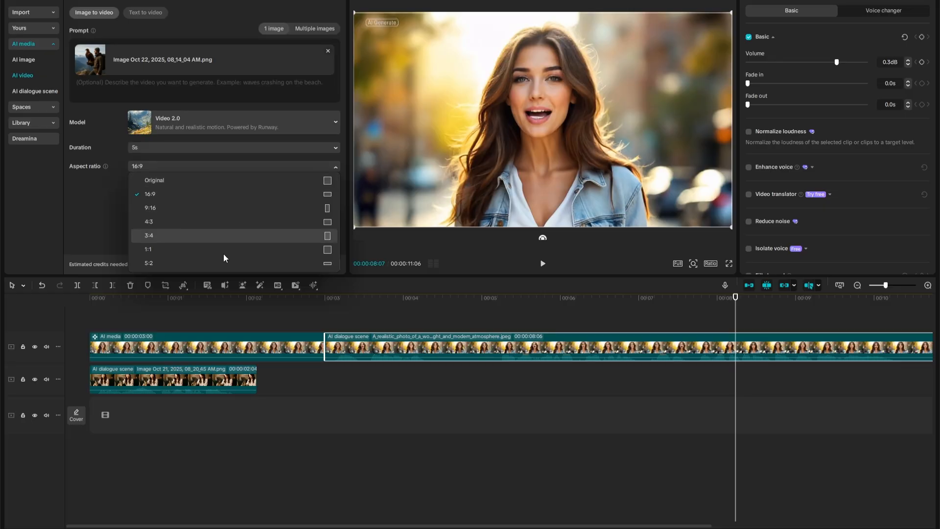
click(167, 194)
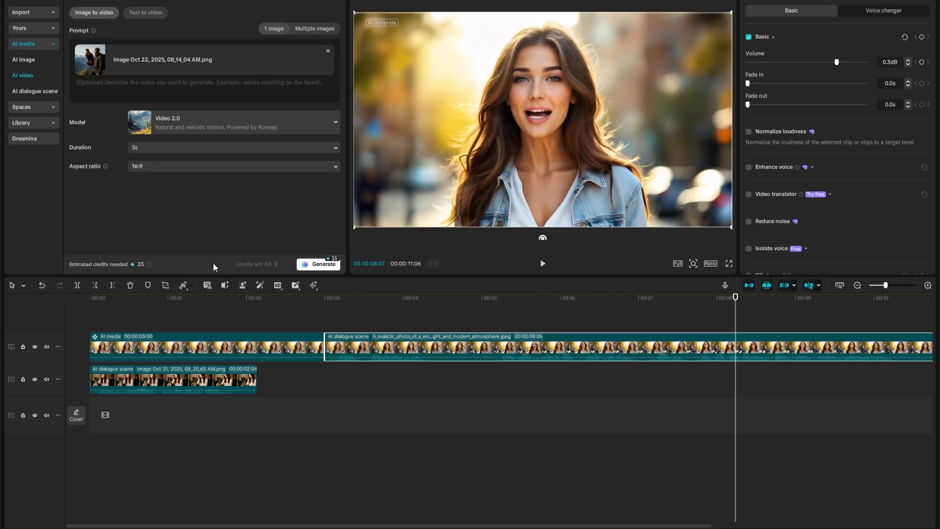
click(307, 268)
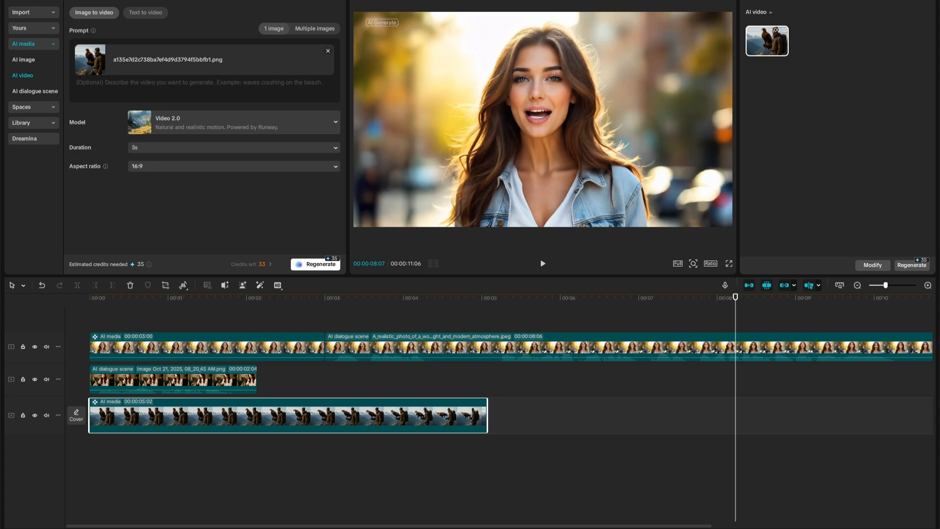
Move the generated eagle video to the end of the uppermost track, directly after the woman's dialogue clip, and play it.
click(115, 320)
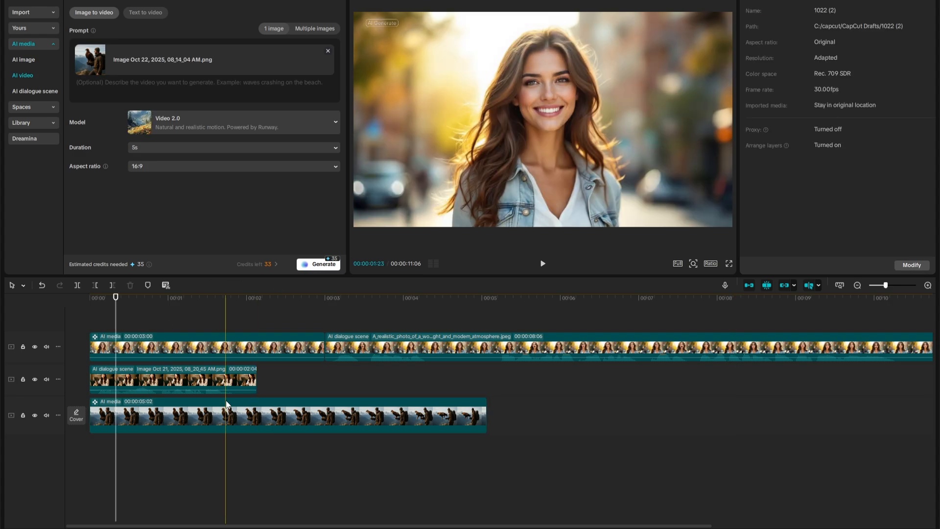
drag(226, 404, 470, 338)
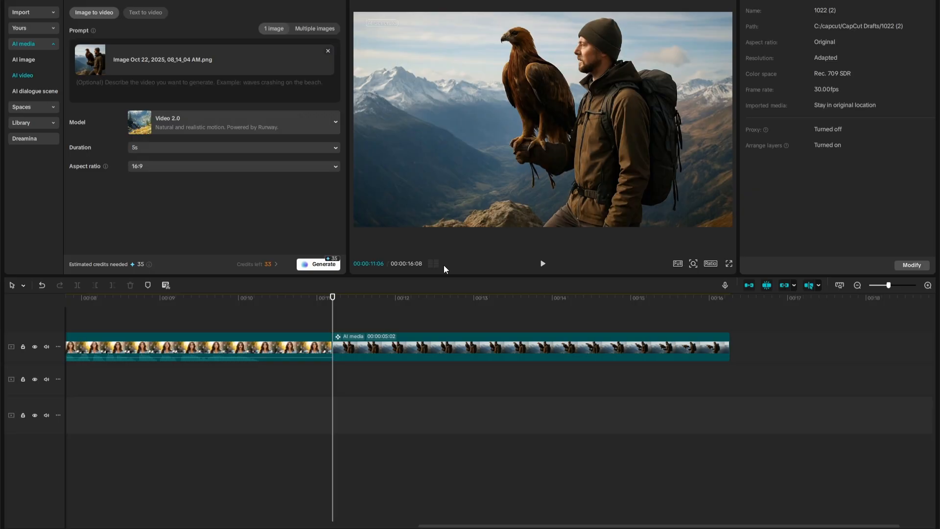
click(543, 265)
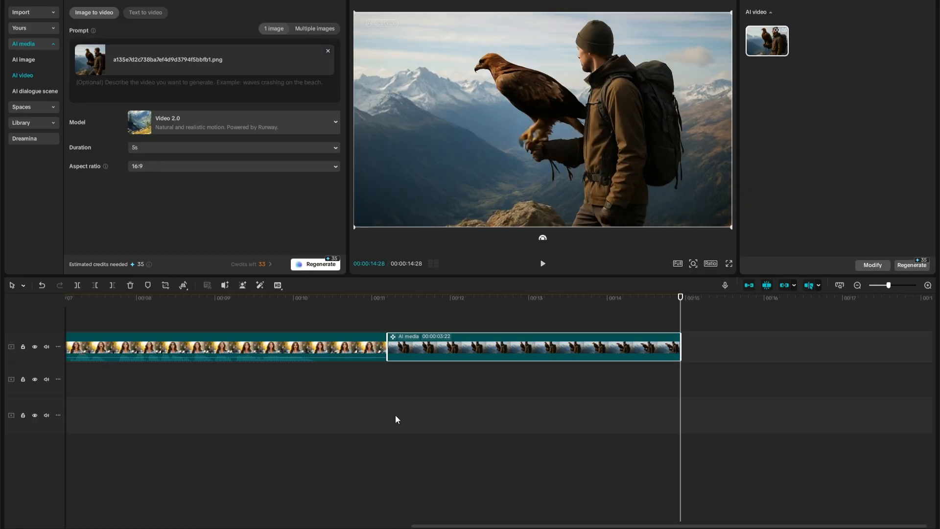
Play the eagle clip again from its start.
click(387, 310)
click(387, 308)
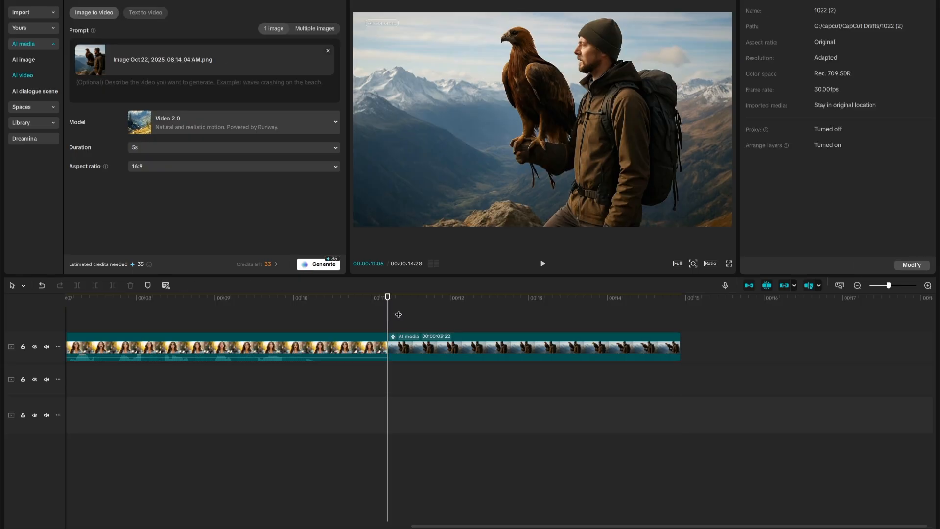
click(542, 264)
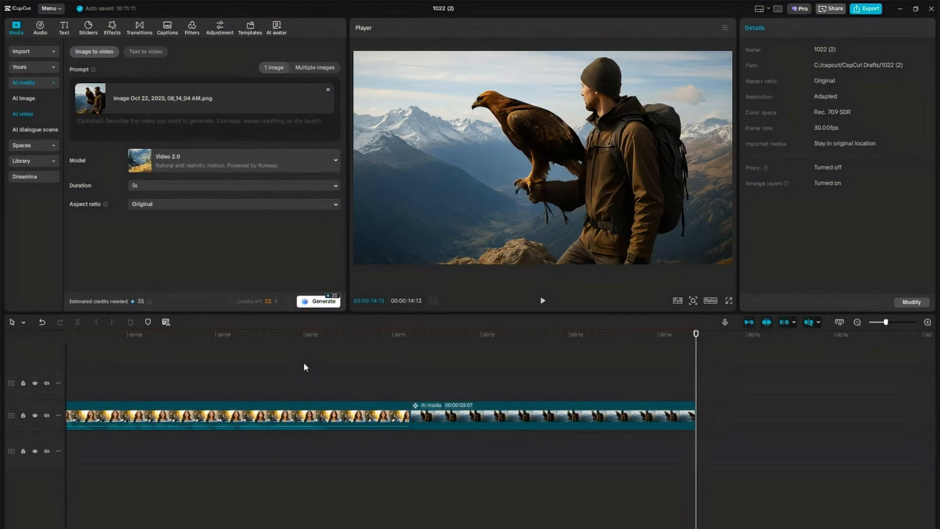
Browse the trending avatars in the AI avatar library and choose the Harold-Podcast avatar for adding speech.
click(277, 28)
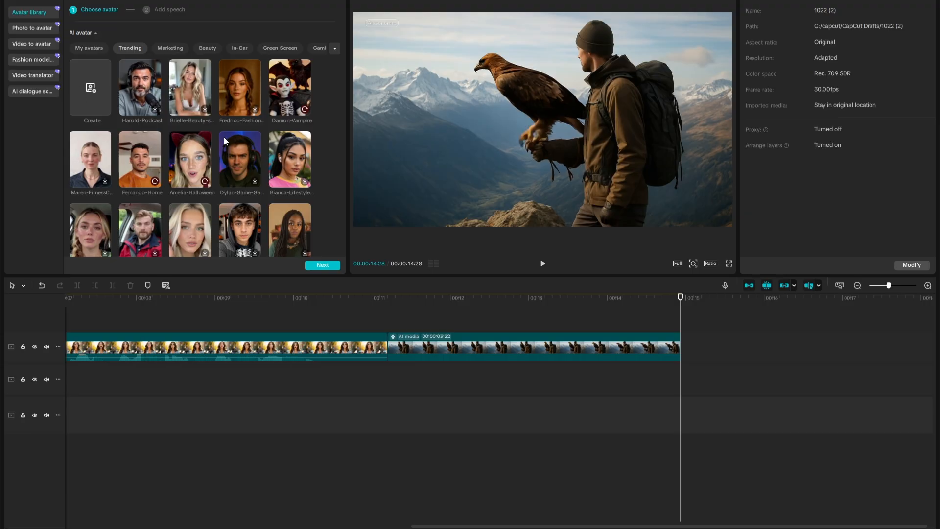
scroll(224, 137, down, 3)
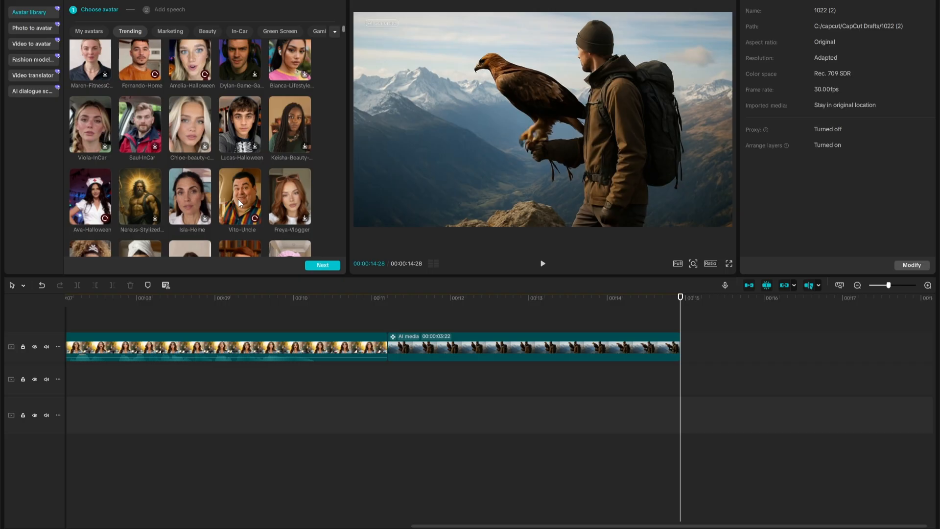
scroll(190, 230, up, 2)
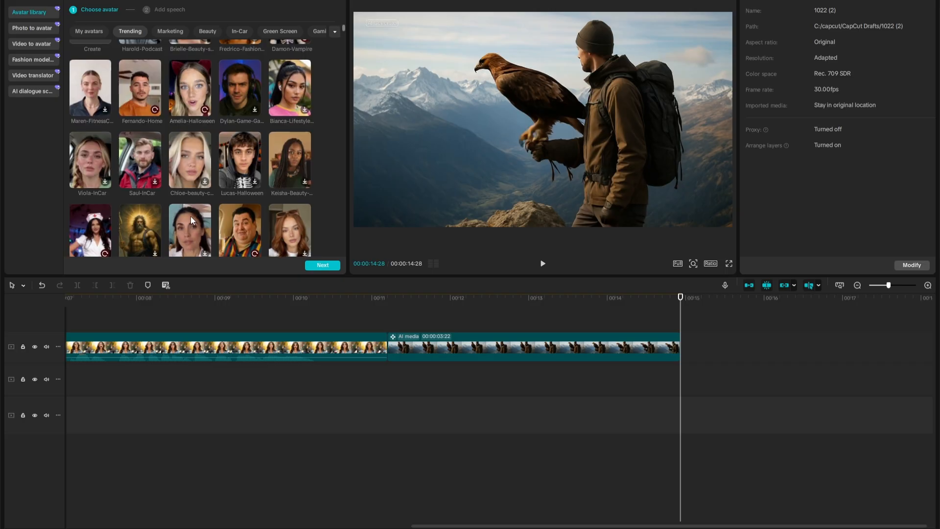
scroll(192, 210, up, 1)
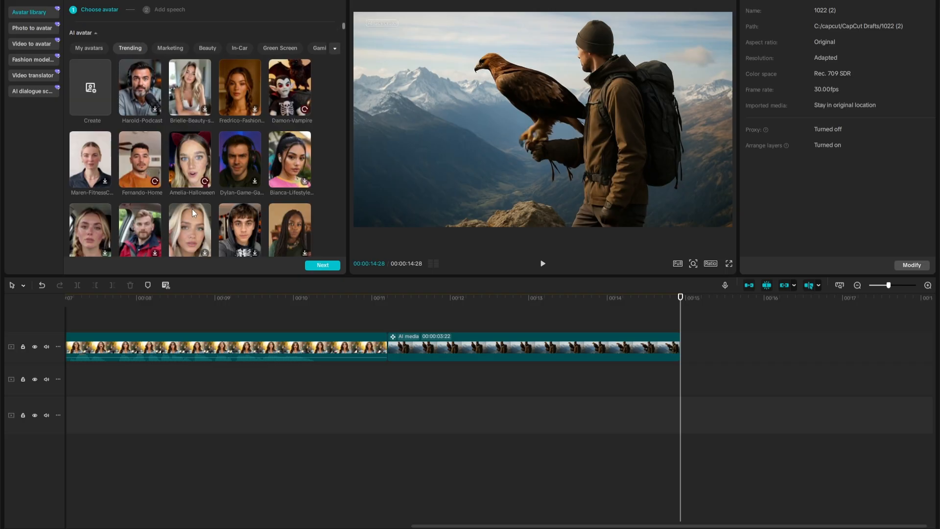
click(139, 95)
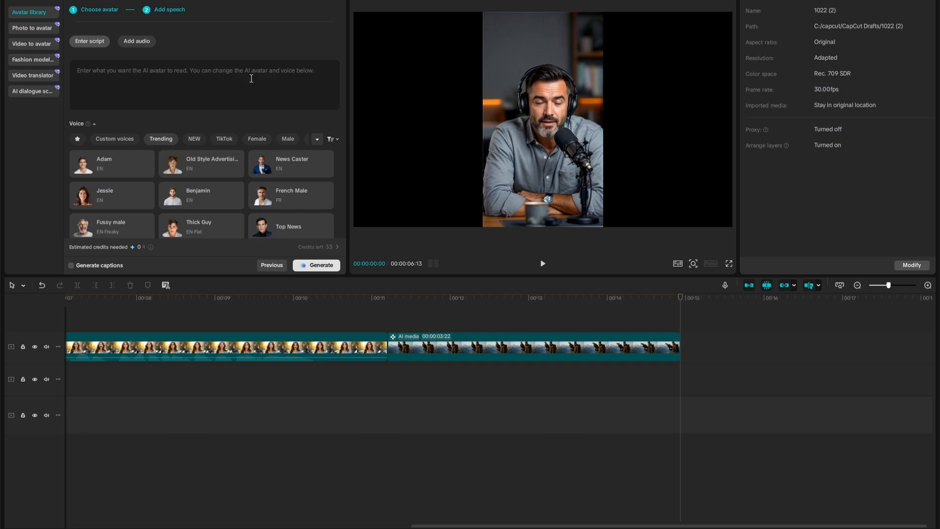
Enter the avatar script "Welcome! In today's episode, we're diving into the world of faceless YouTube and what it means for profit and growth.".
text(Welcome! In today's episode, we're diving into the world of faceless YouTube and what it means for profit and growth.)
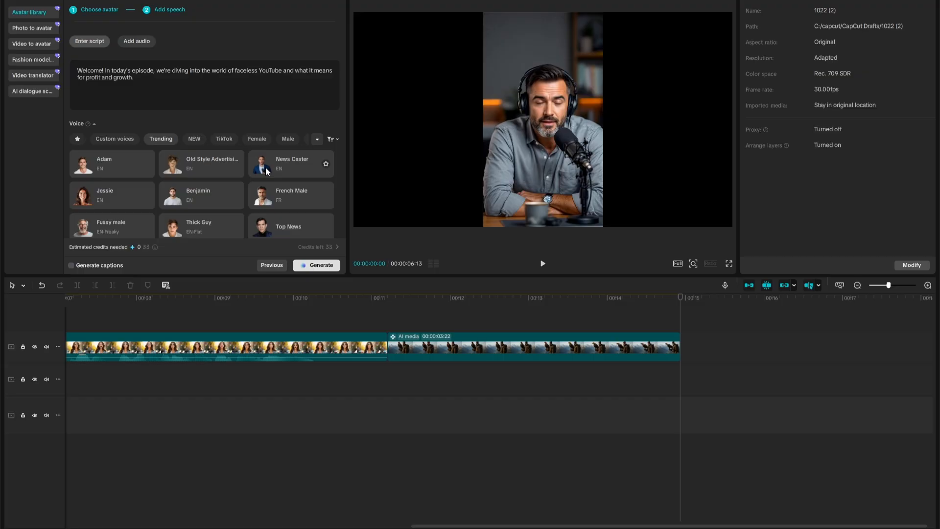
scroll(264, 172, down, 1)
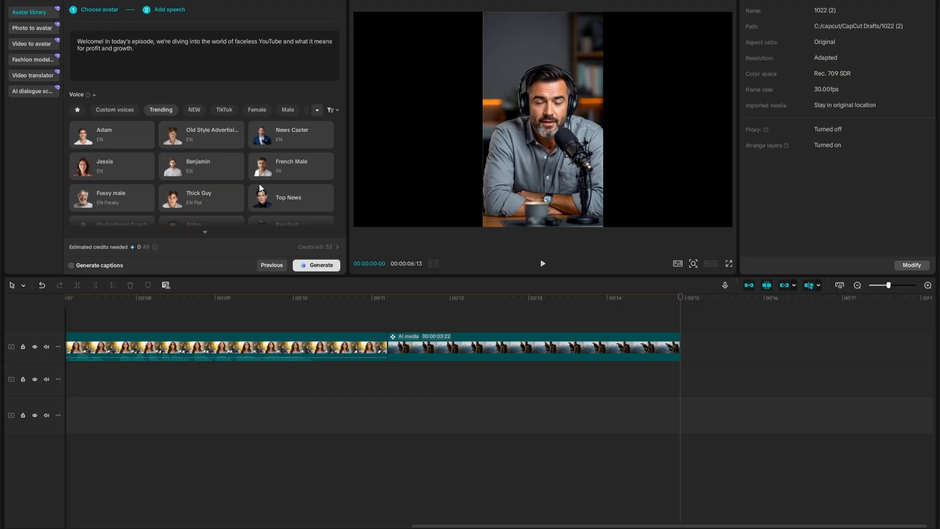
scroll(260, 184, up, 1)
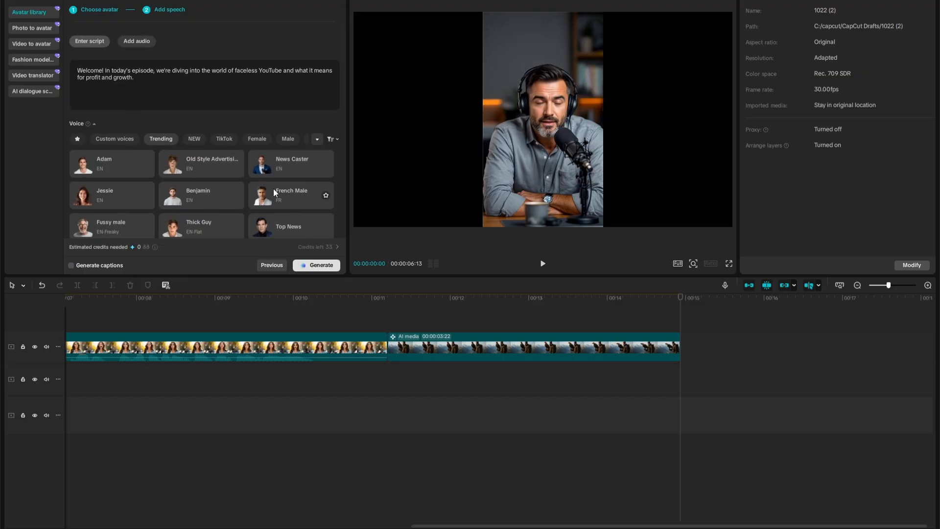
Choose the Adam voice from the Narration voices and generate the speaking Harold-Podcast avatar clip.
click(316, 140)
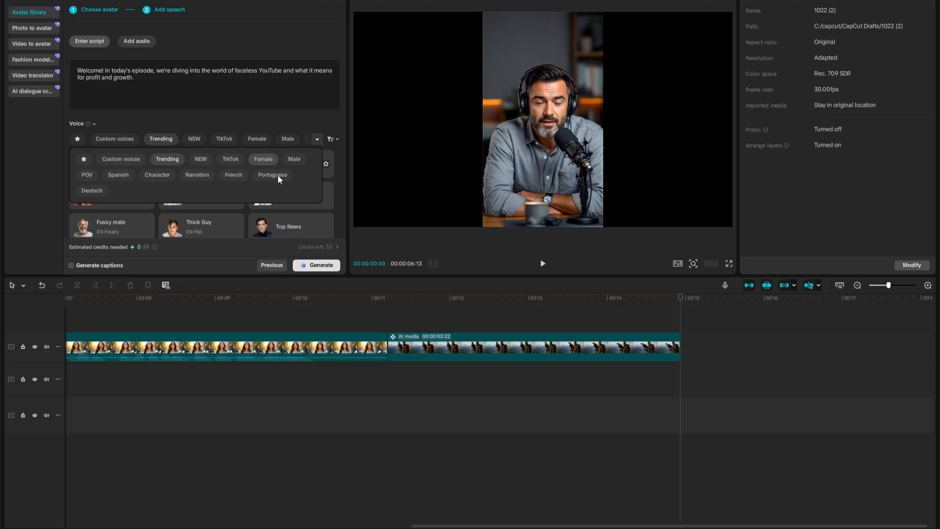
click(198, 176)
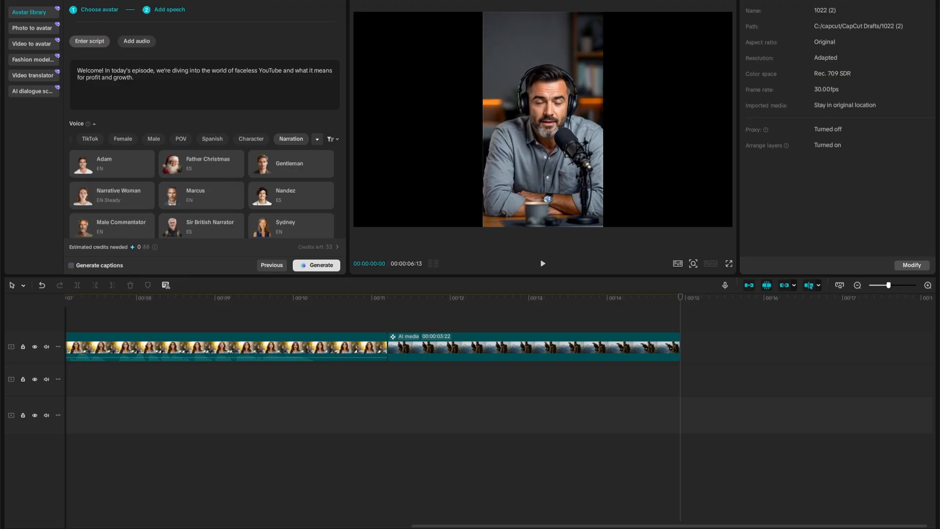
click(93, 164)
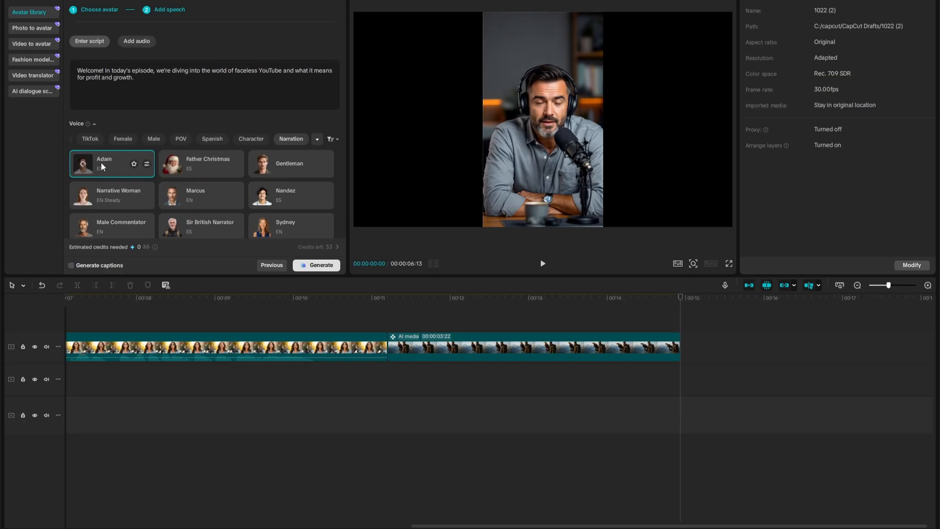
click(319, 265)
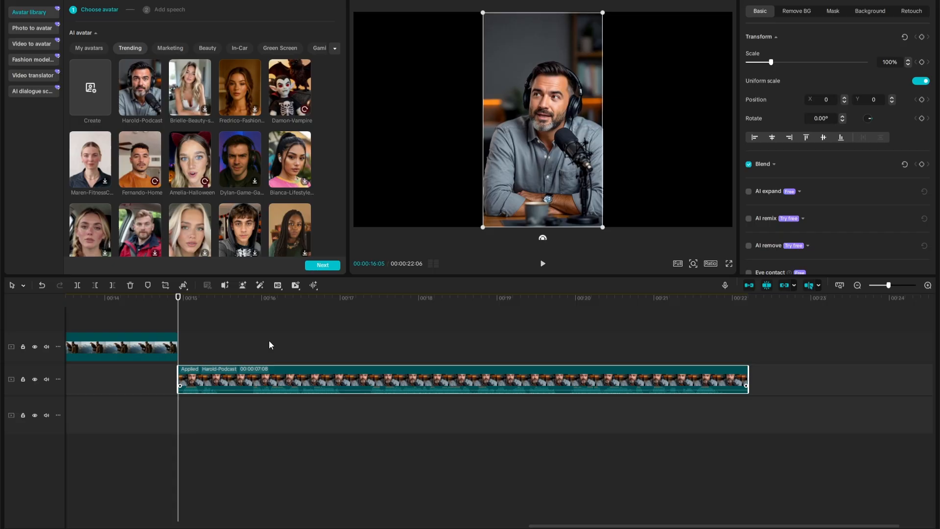
Move the Harold-Podcast clip onto the uppermost track, right after the eagle clip, and play it.
drag(245, 341, 216, 338)
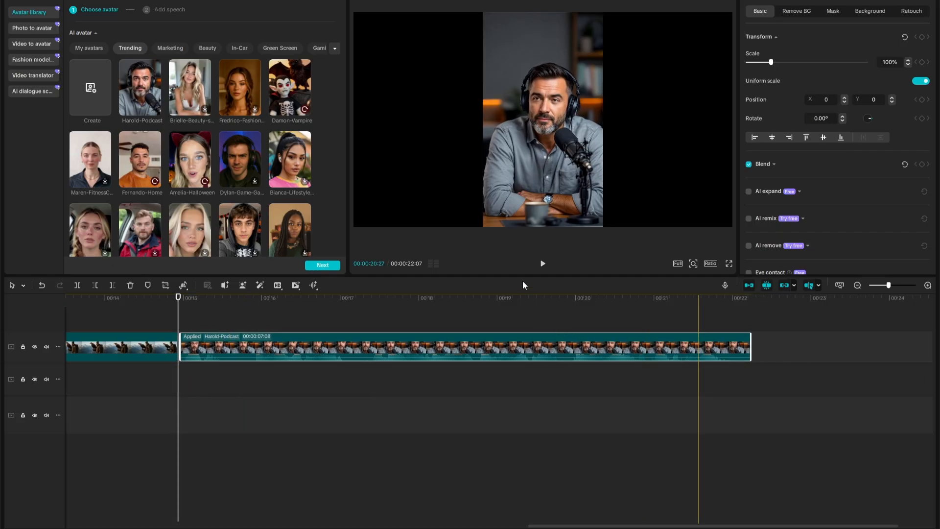
click(542, 265)
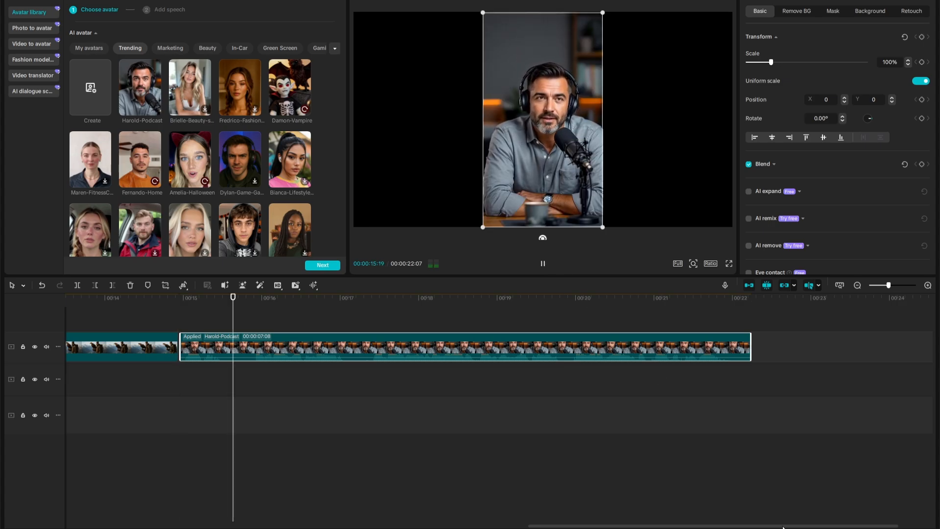
click(801, 446)
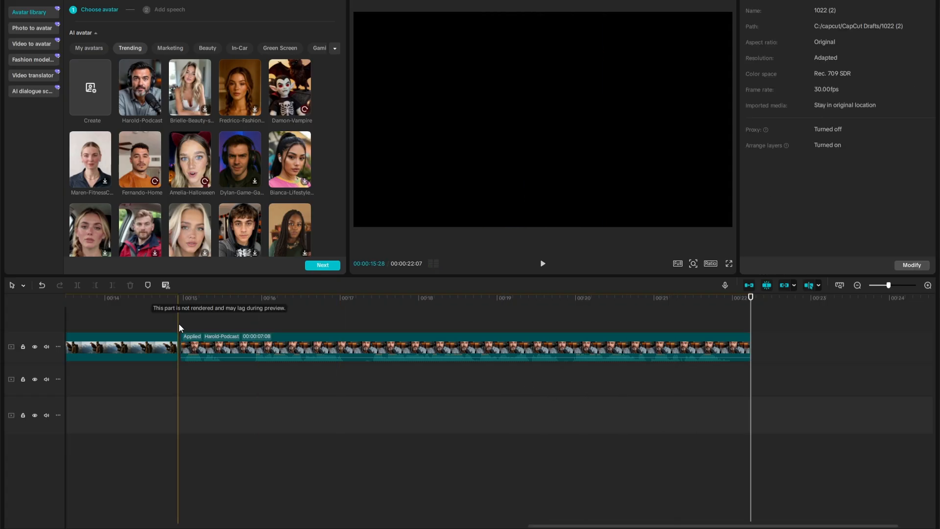
Replay the Harold-Podcast clip from its start and return the playhead to the clip's beginning.
click(179, 328)
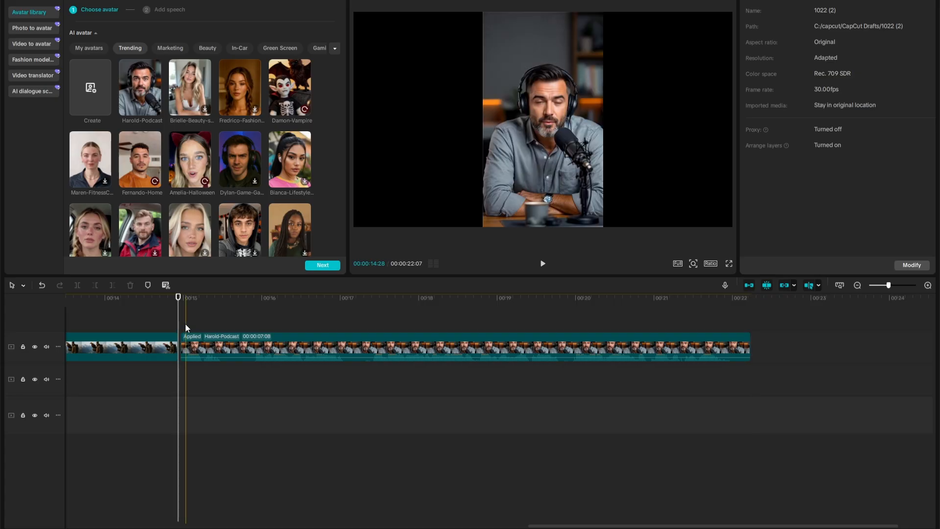
click(252, 486)
key(space)
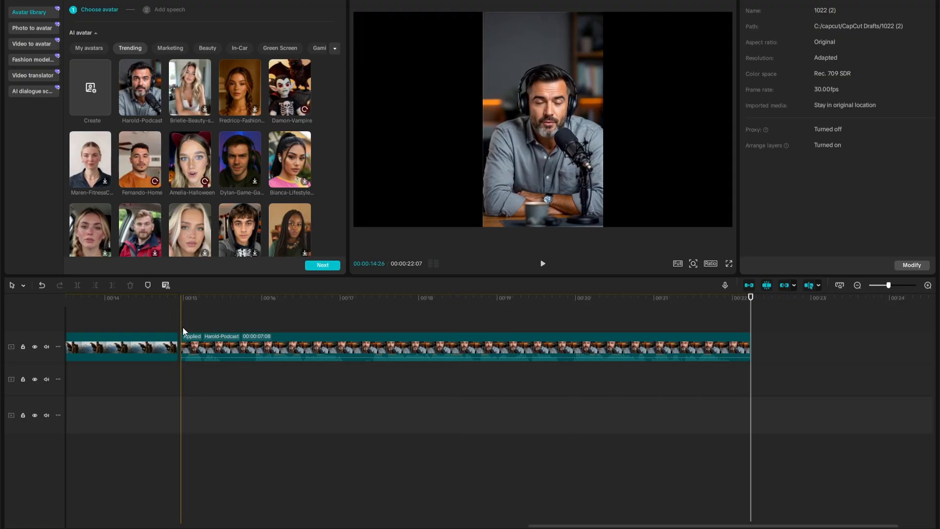
click(183, 327)
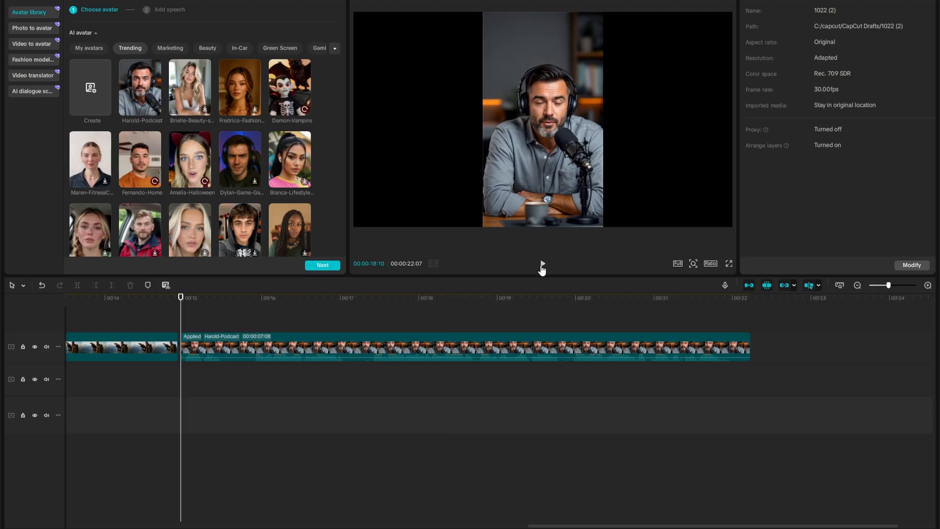